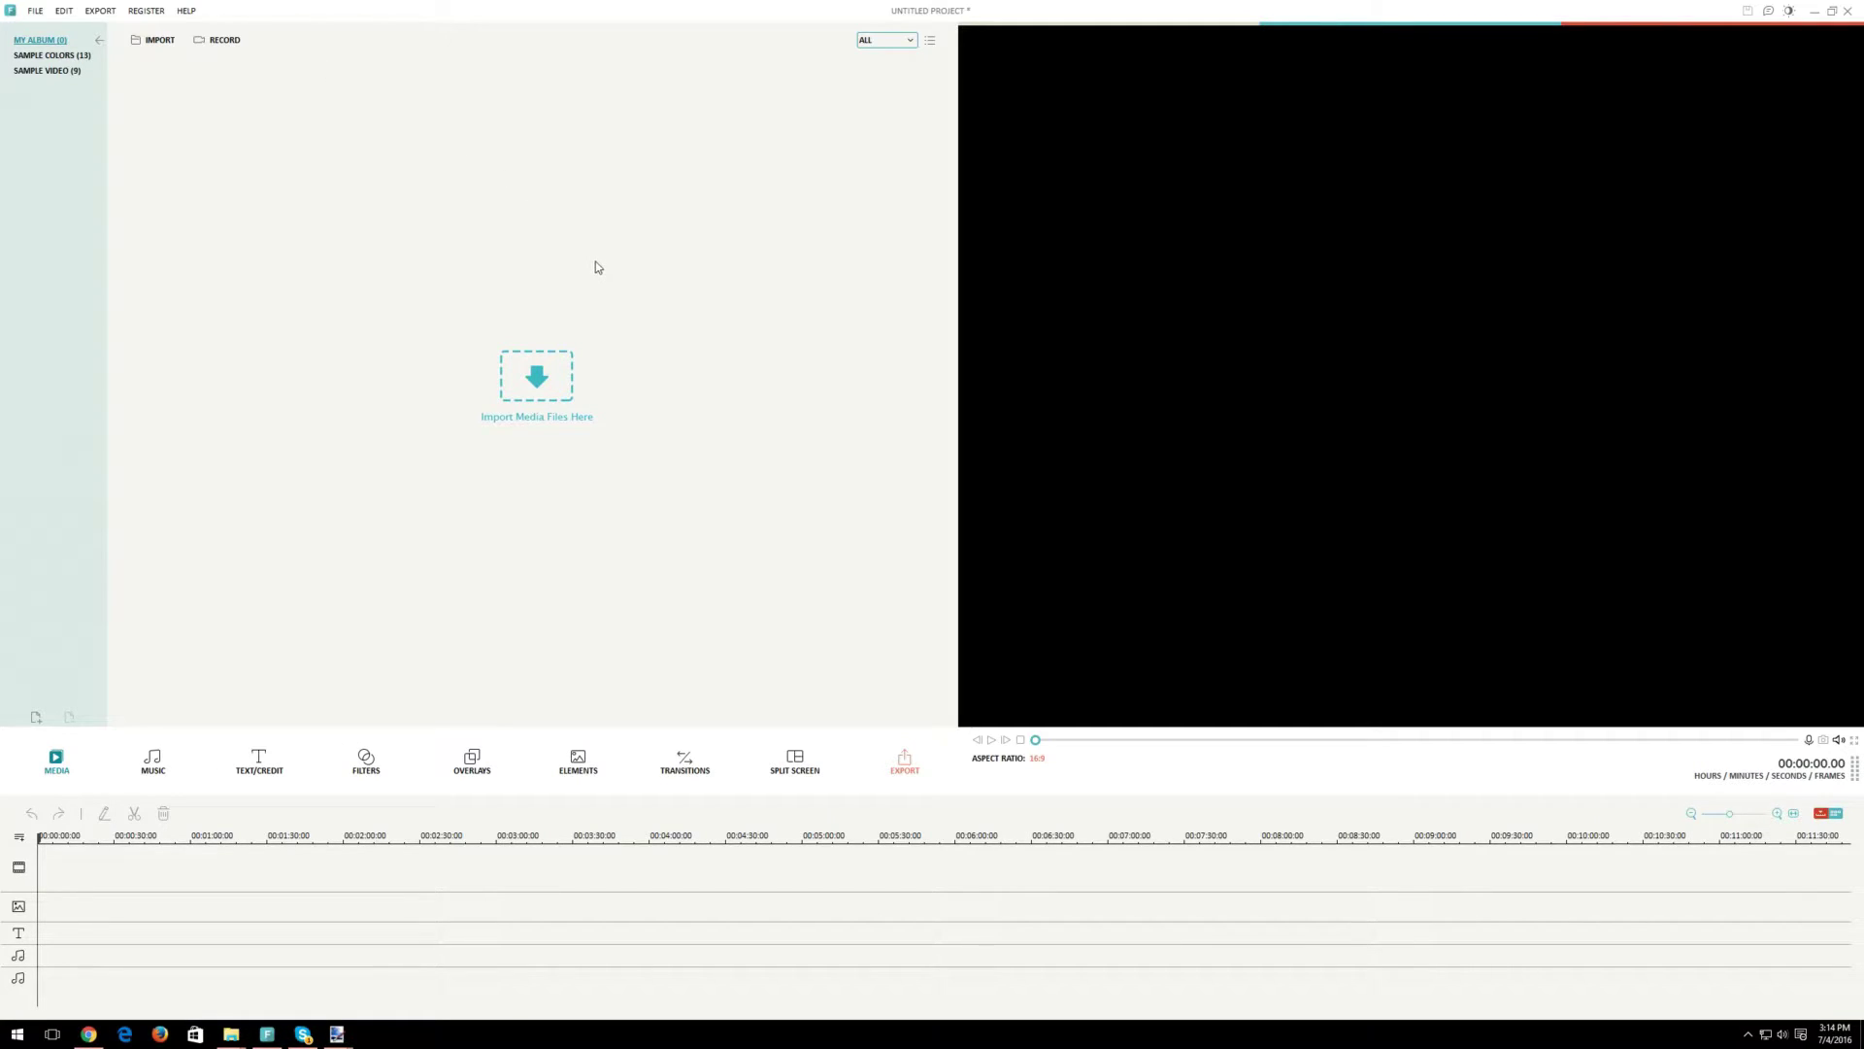
# Drag the six Cougar-folder clips, including Exported Bird and the bullfinch clip, into the media library
pyautogui.hotkey('alt', 'Tab')
pyautogui.moveTo(1222, 155); pyautogui.dragTo(1075, 151)
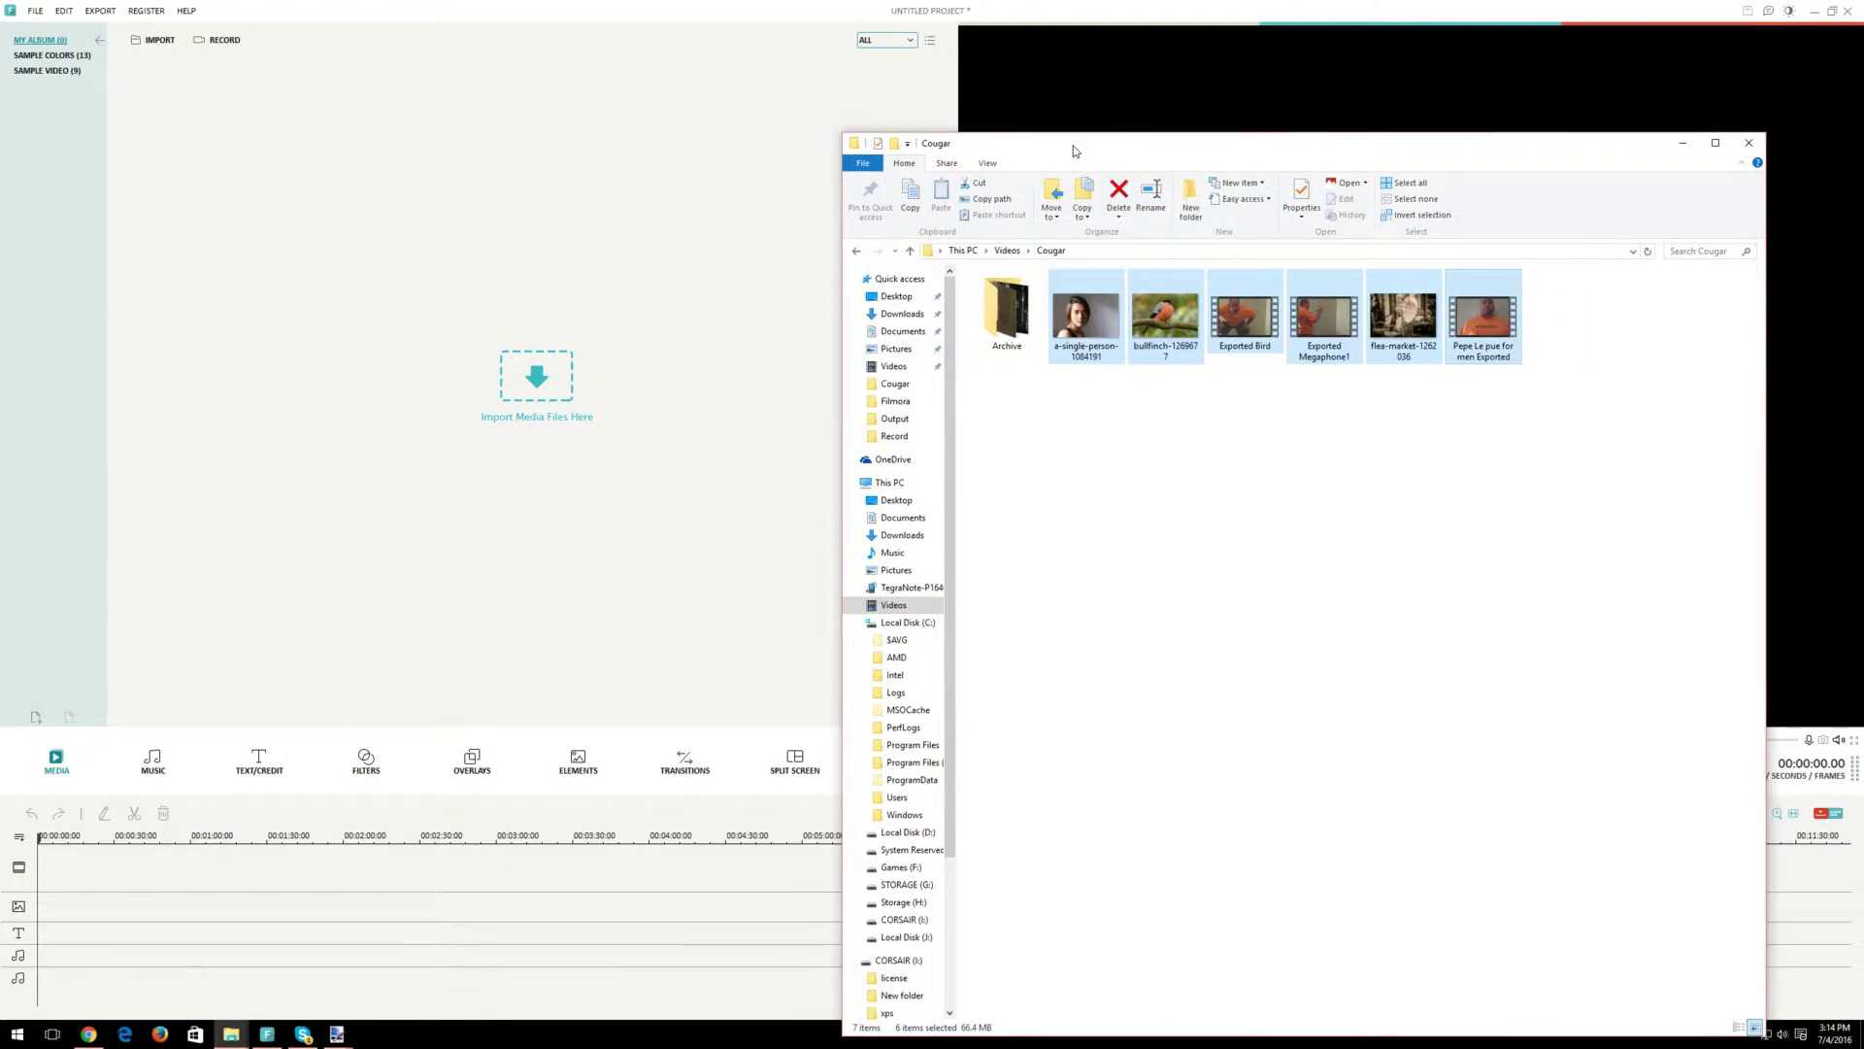
pyautogui.moveTo(1112, 347); pyautogui.dragTo(328, 191)
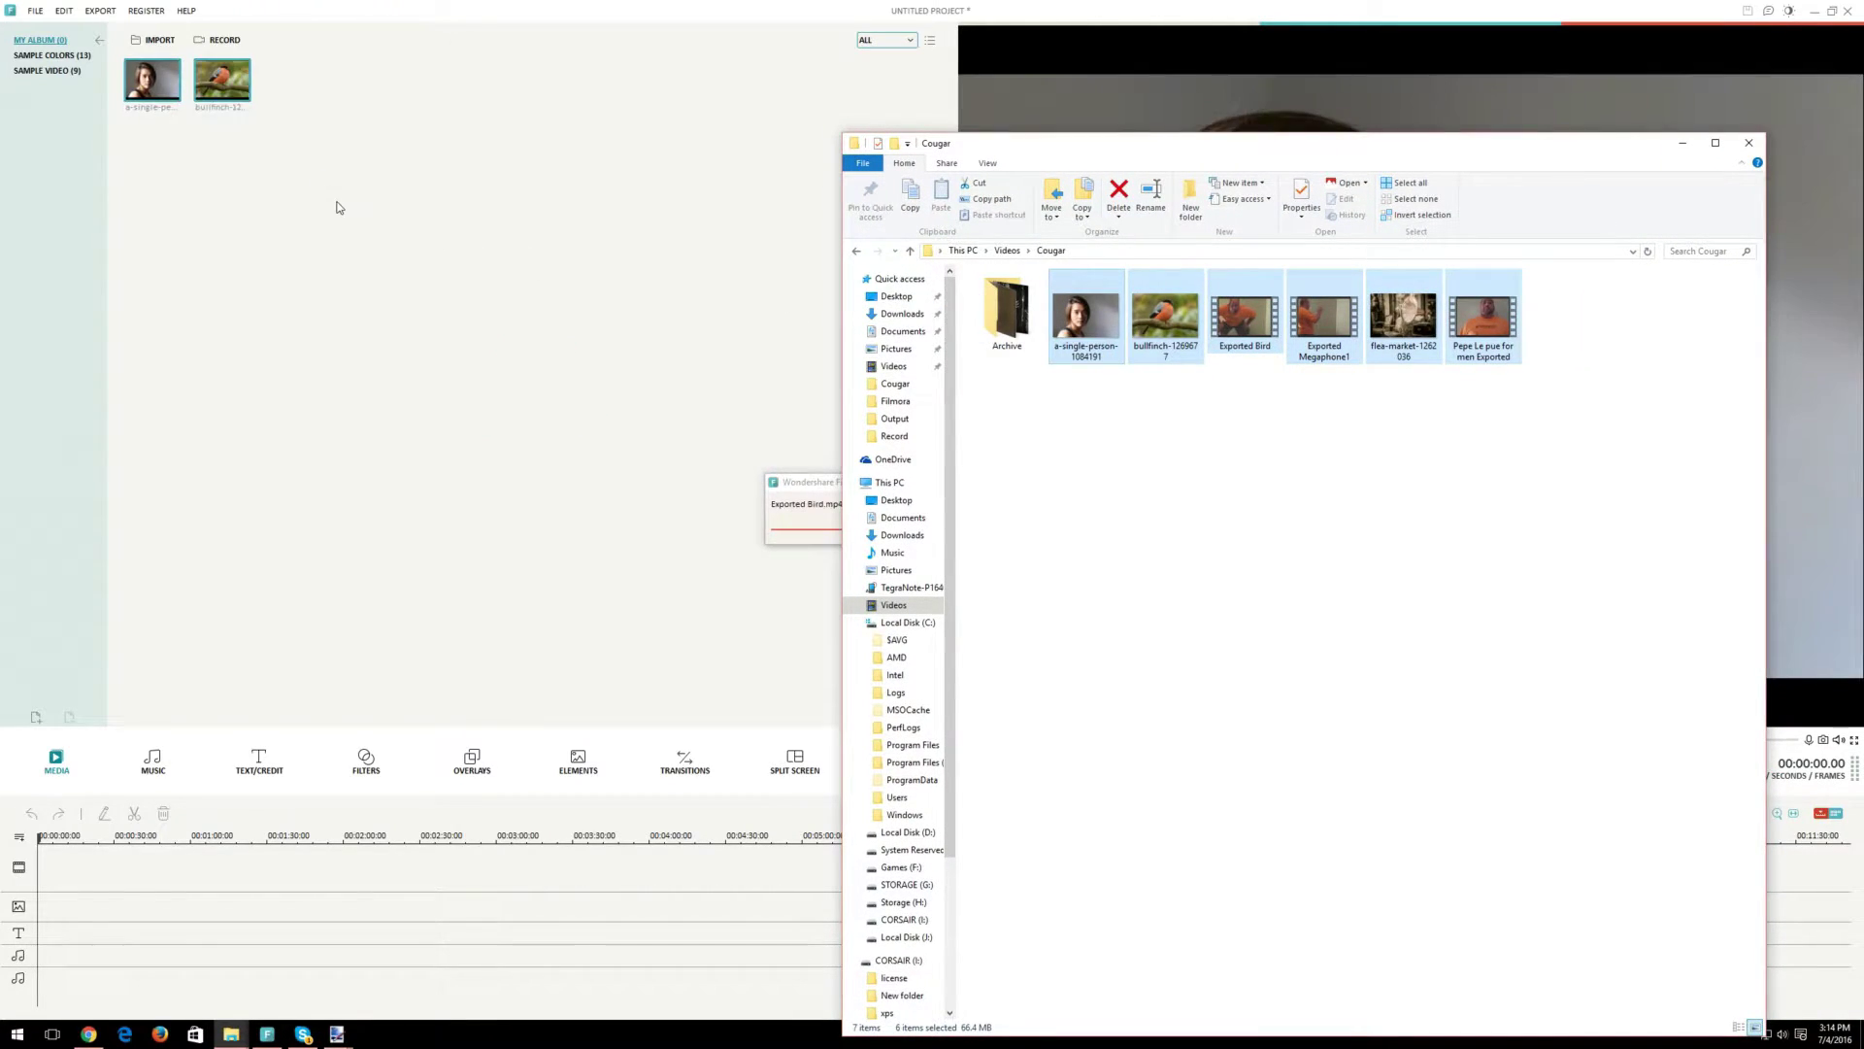
pyautogui.click(1694, 148)
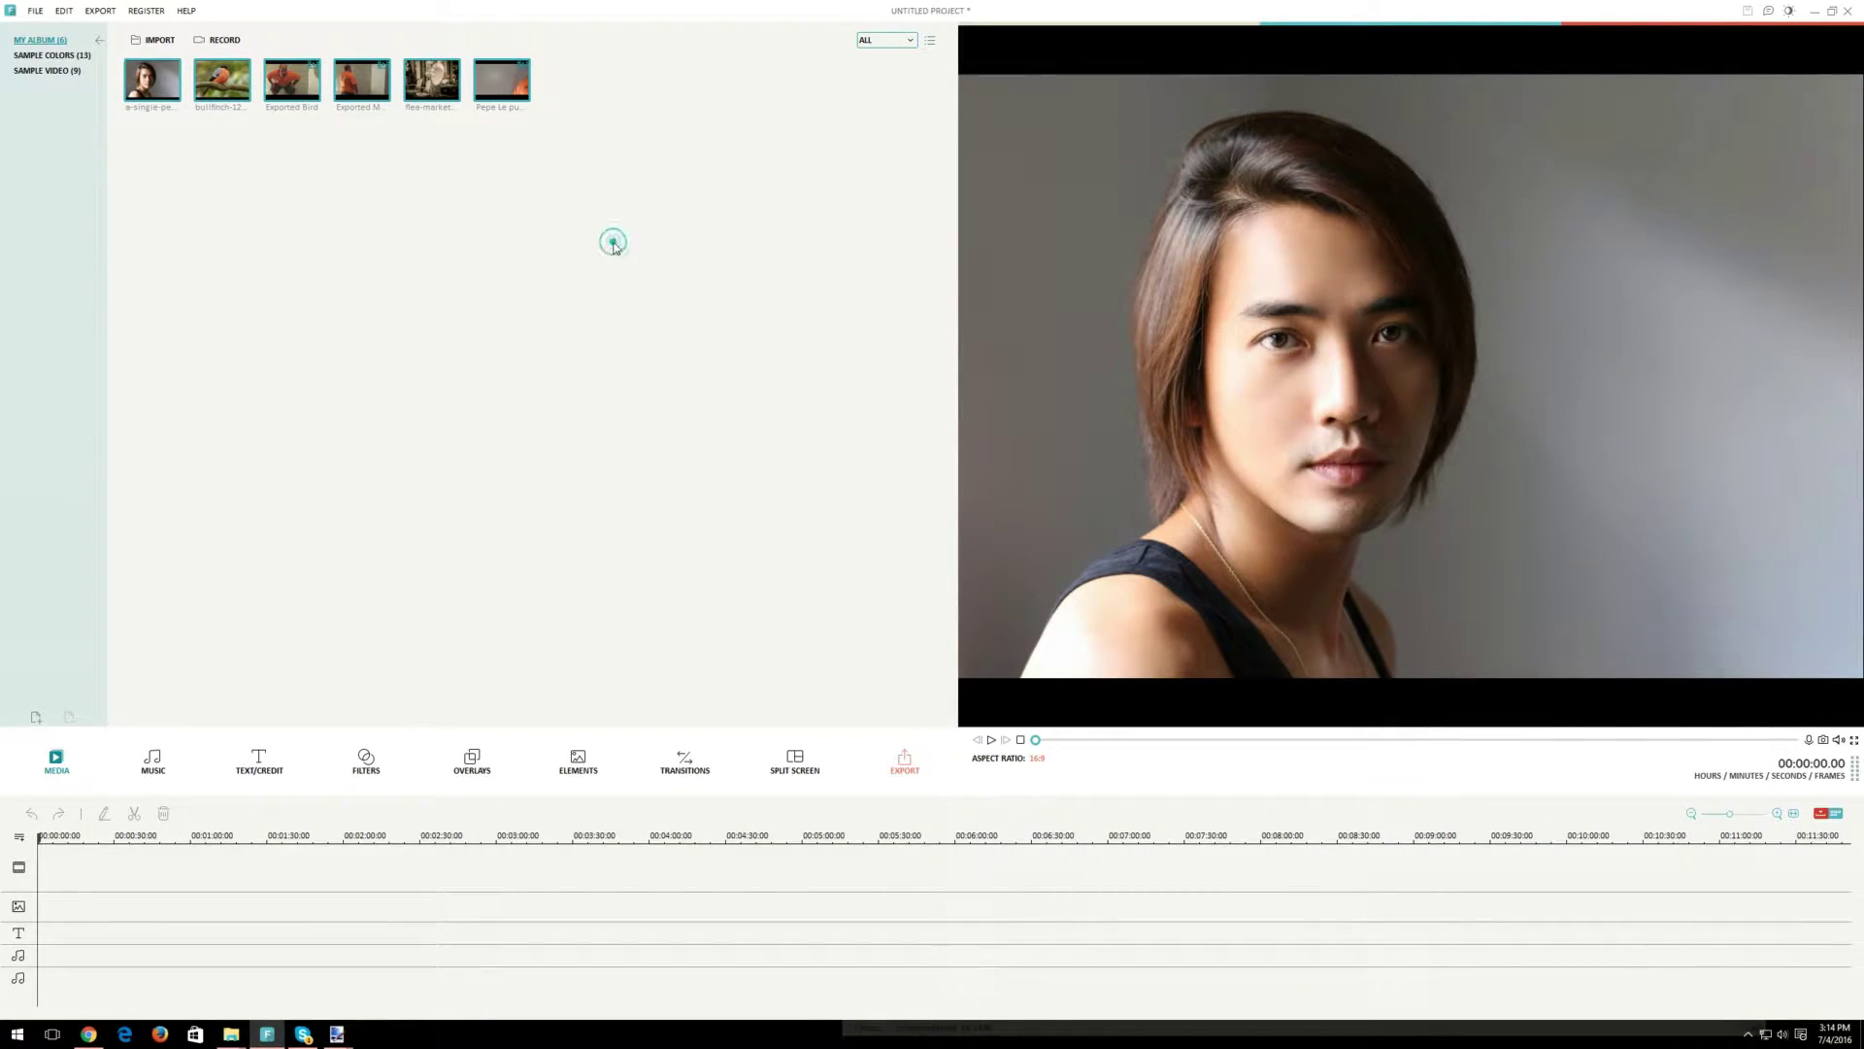
# Place the Exported Bird clip at the start of the timeline and zoom in on it
pyautogui.click(291, 88)
pyautogui.moveTo(162, 595); pyautogui.dragTo(43, 907)
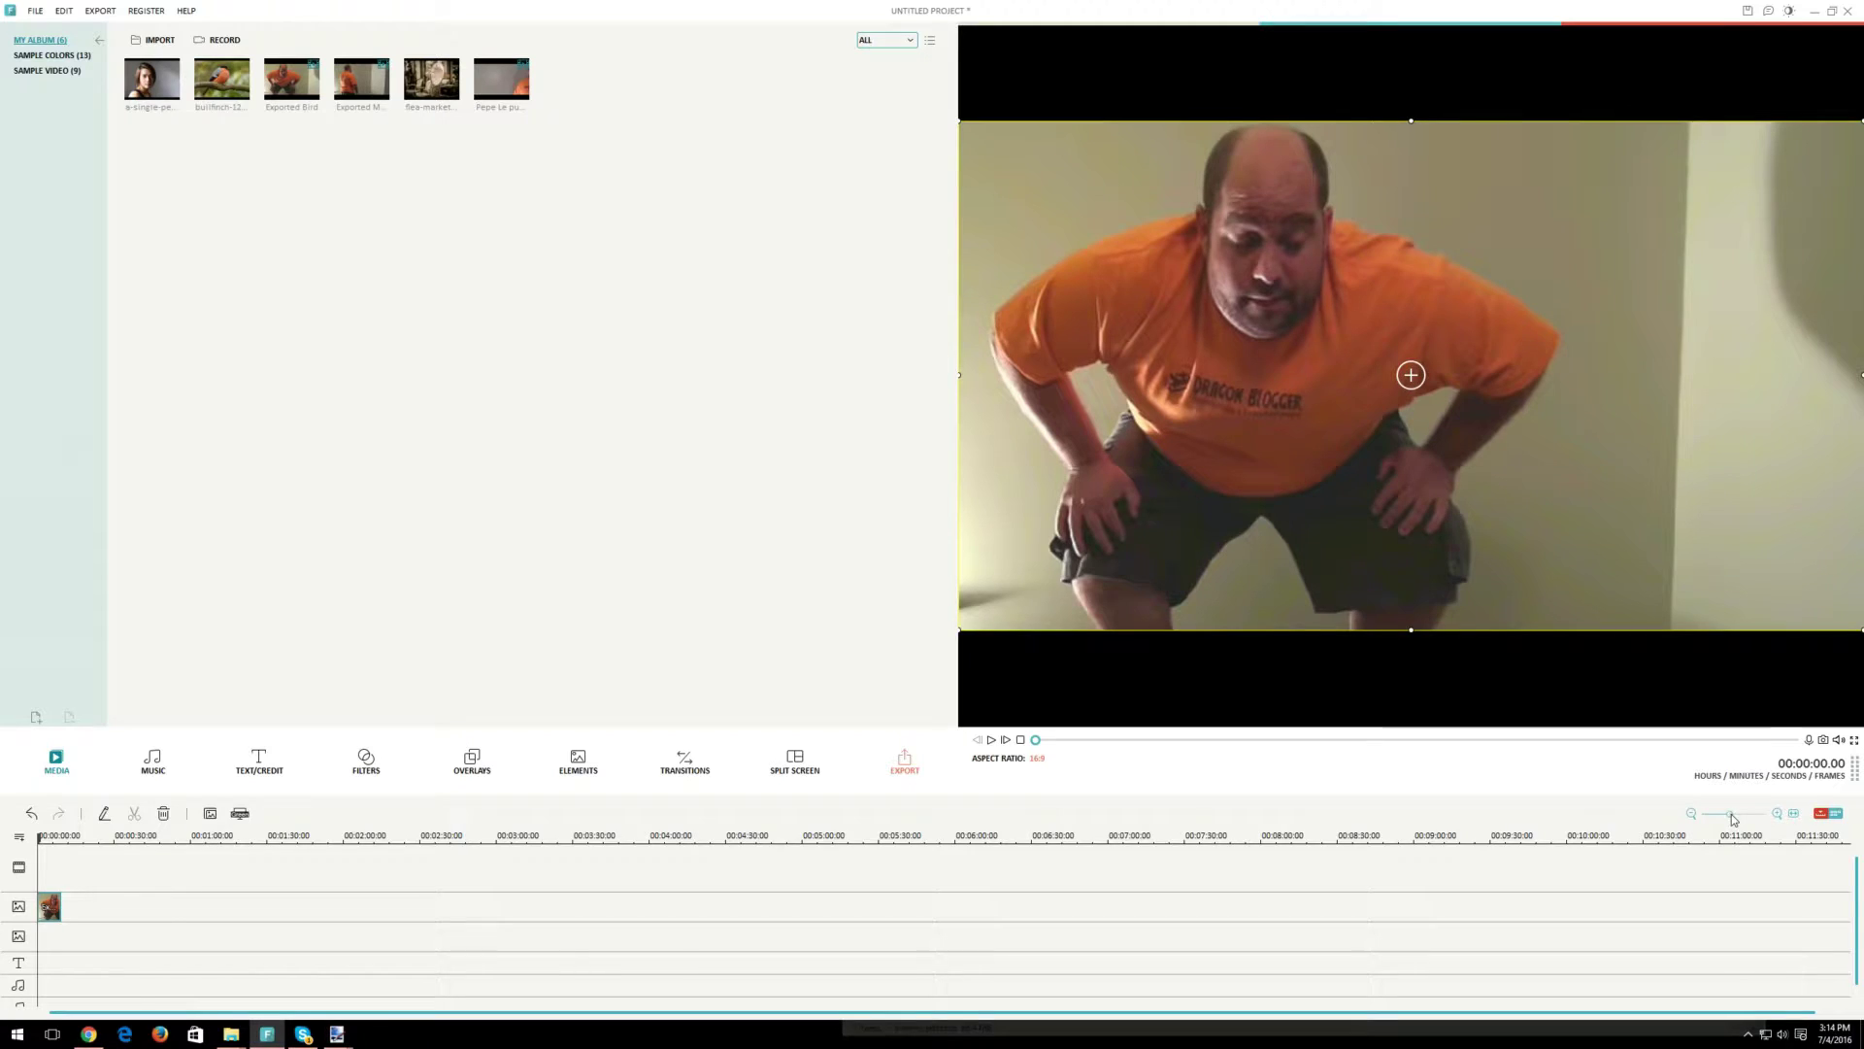
pyautogui.click(1792, 822)
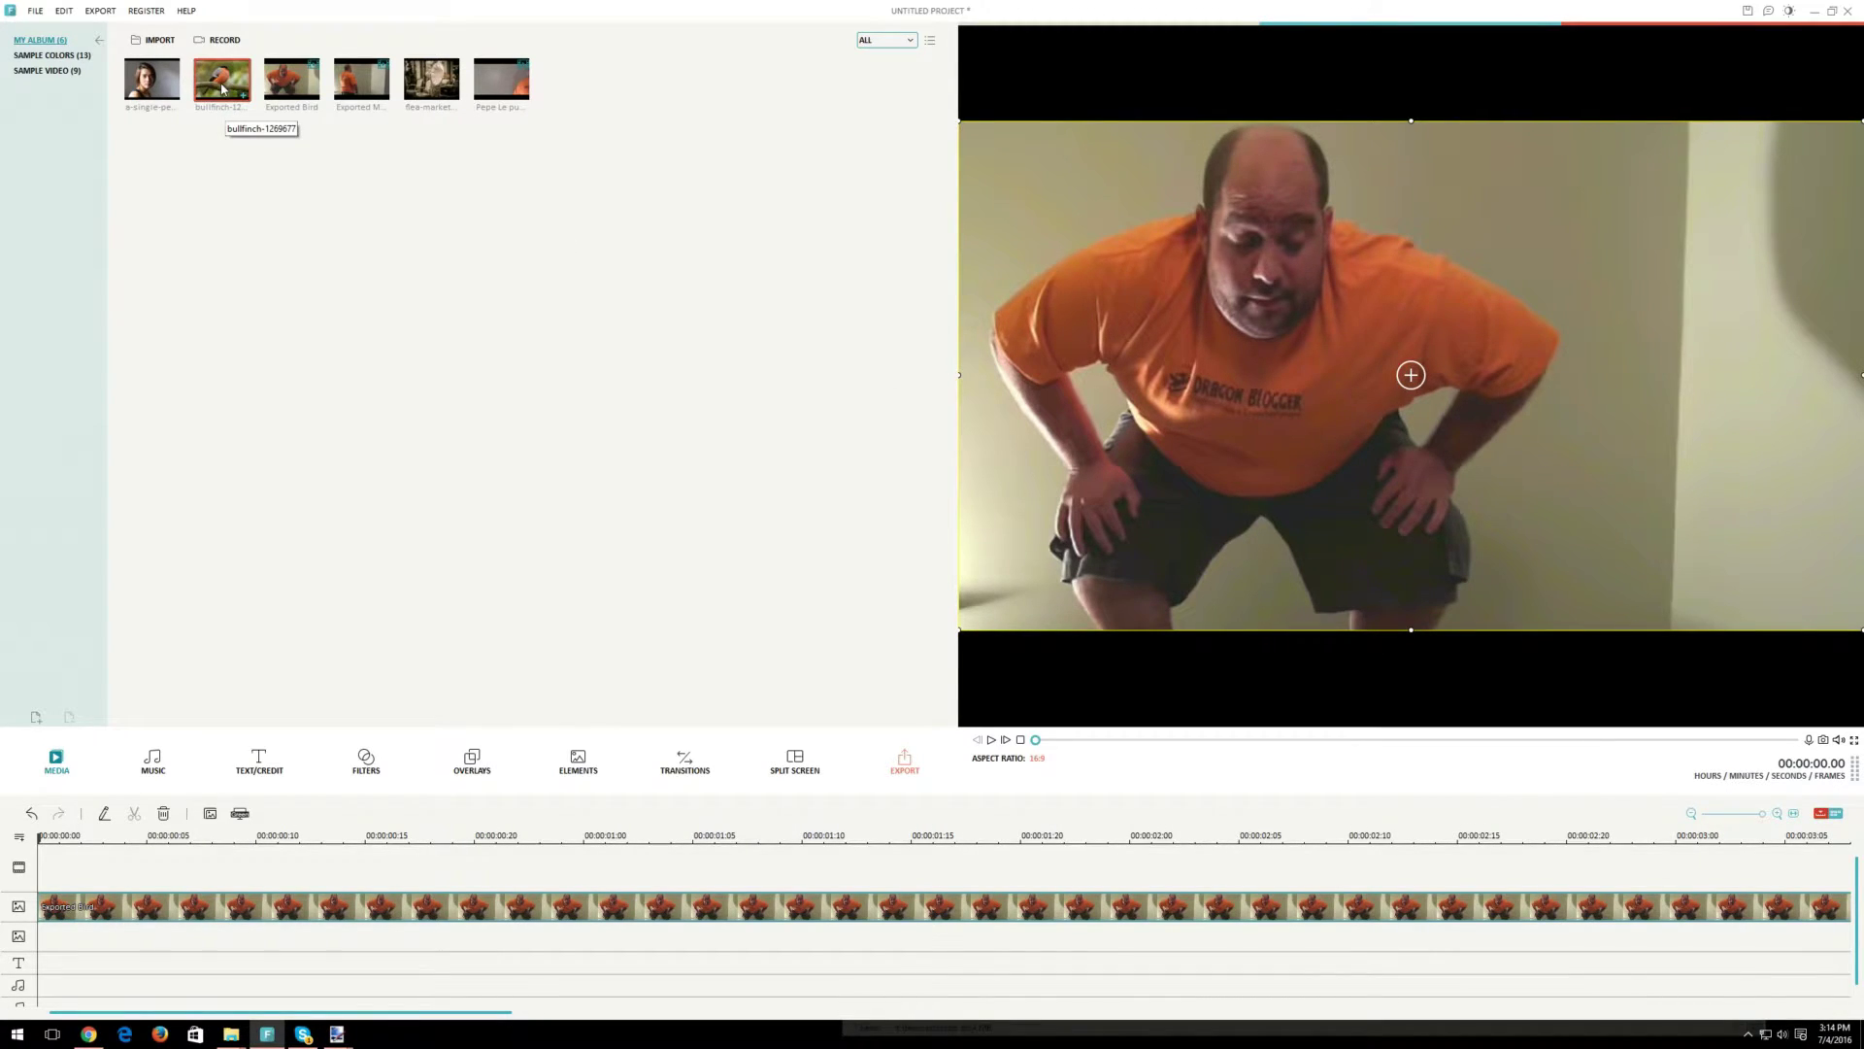
# Put the bullfinch clip on the track above, stretched to the man's clip length, playhead at 0
pyautogui.moveTo(223, 80); pyautogui.dragTo(83, 869)
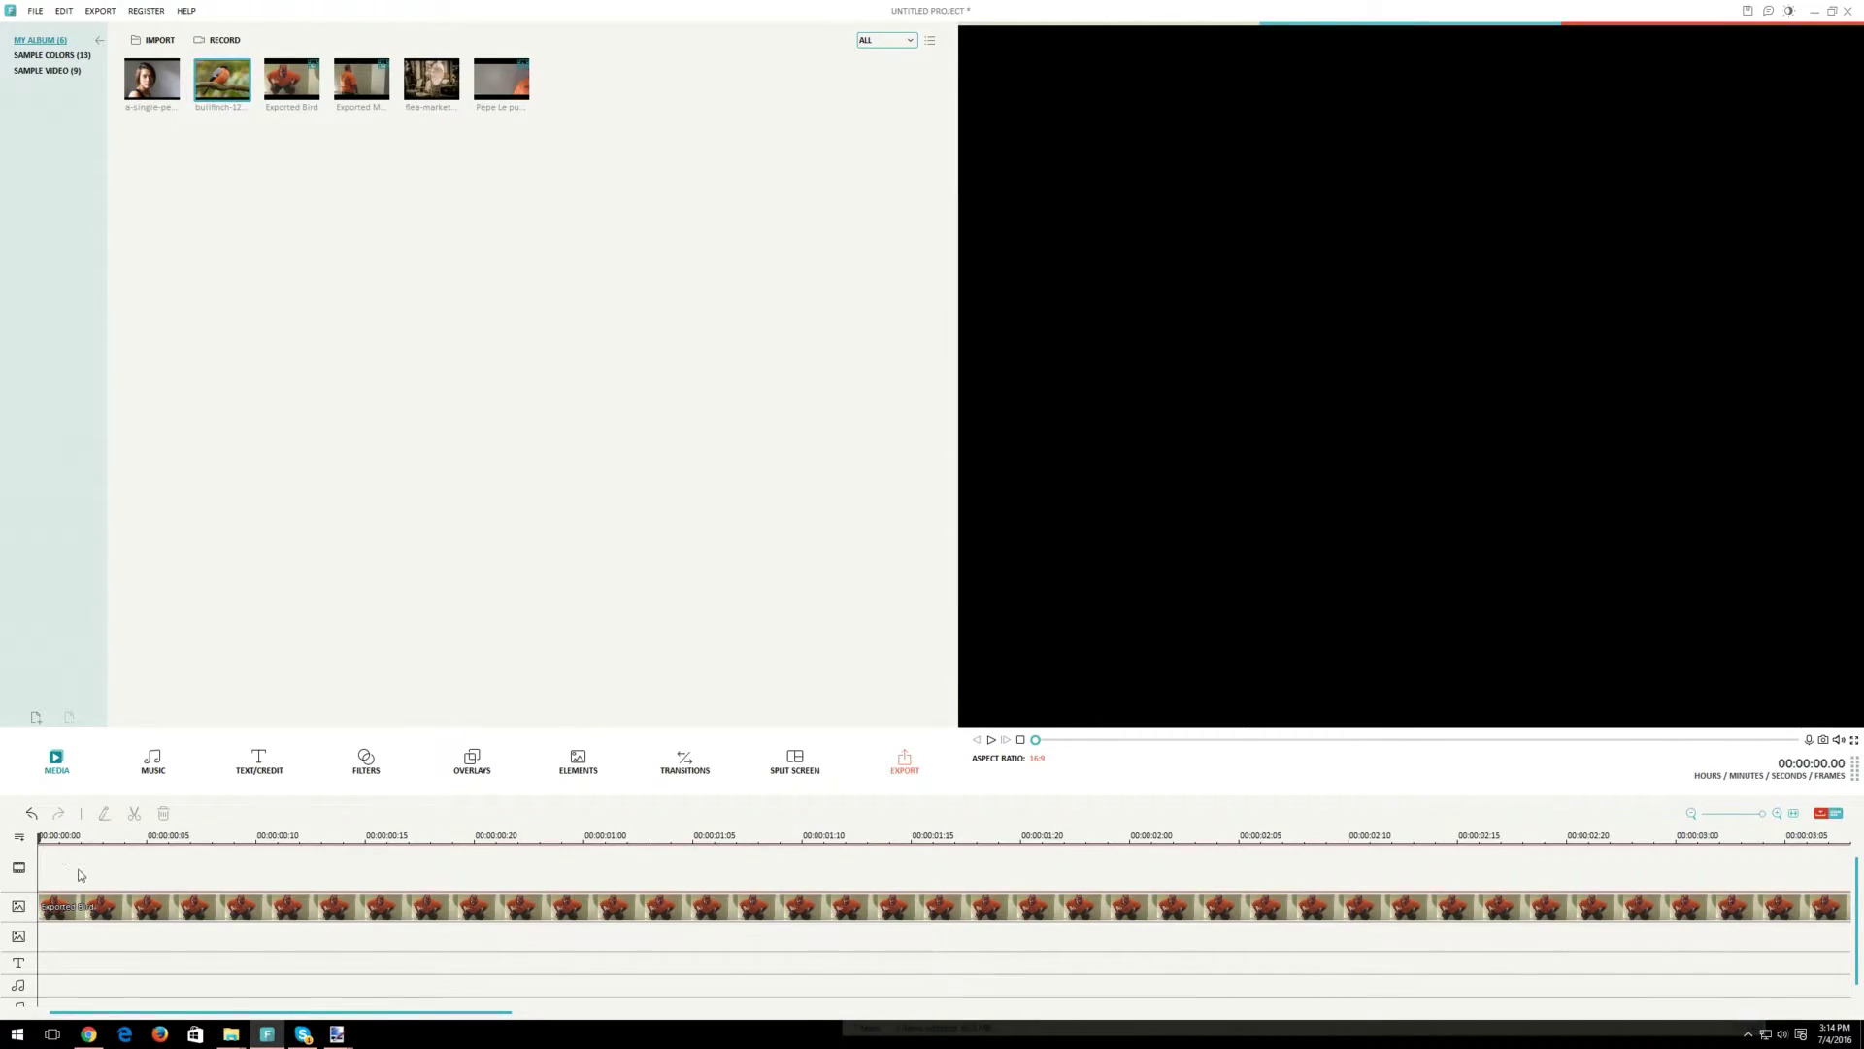
pyautogui.moveTo(256, 1012); pyautogui.dragTo(842, 1034)
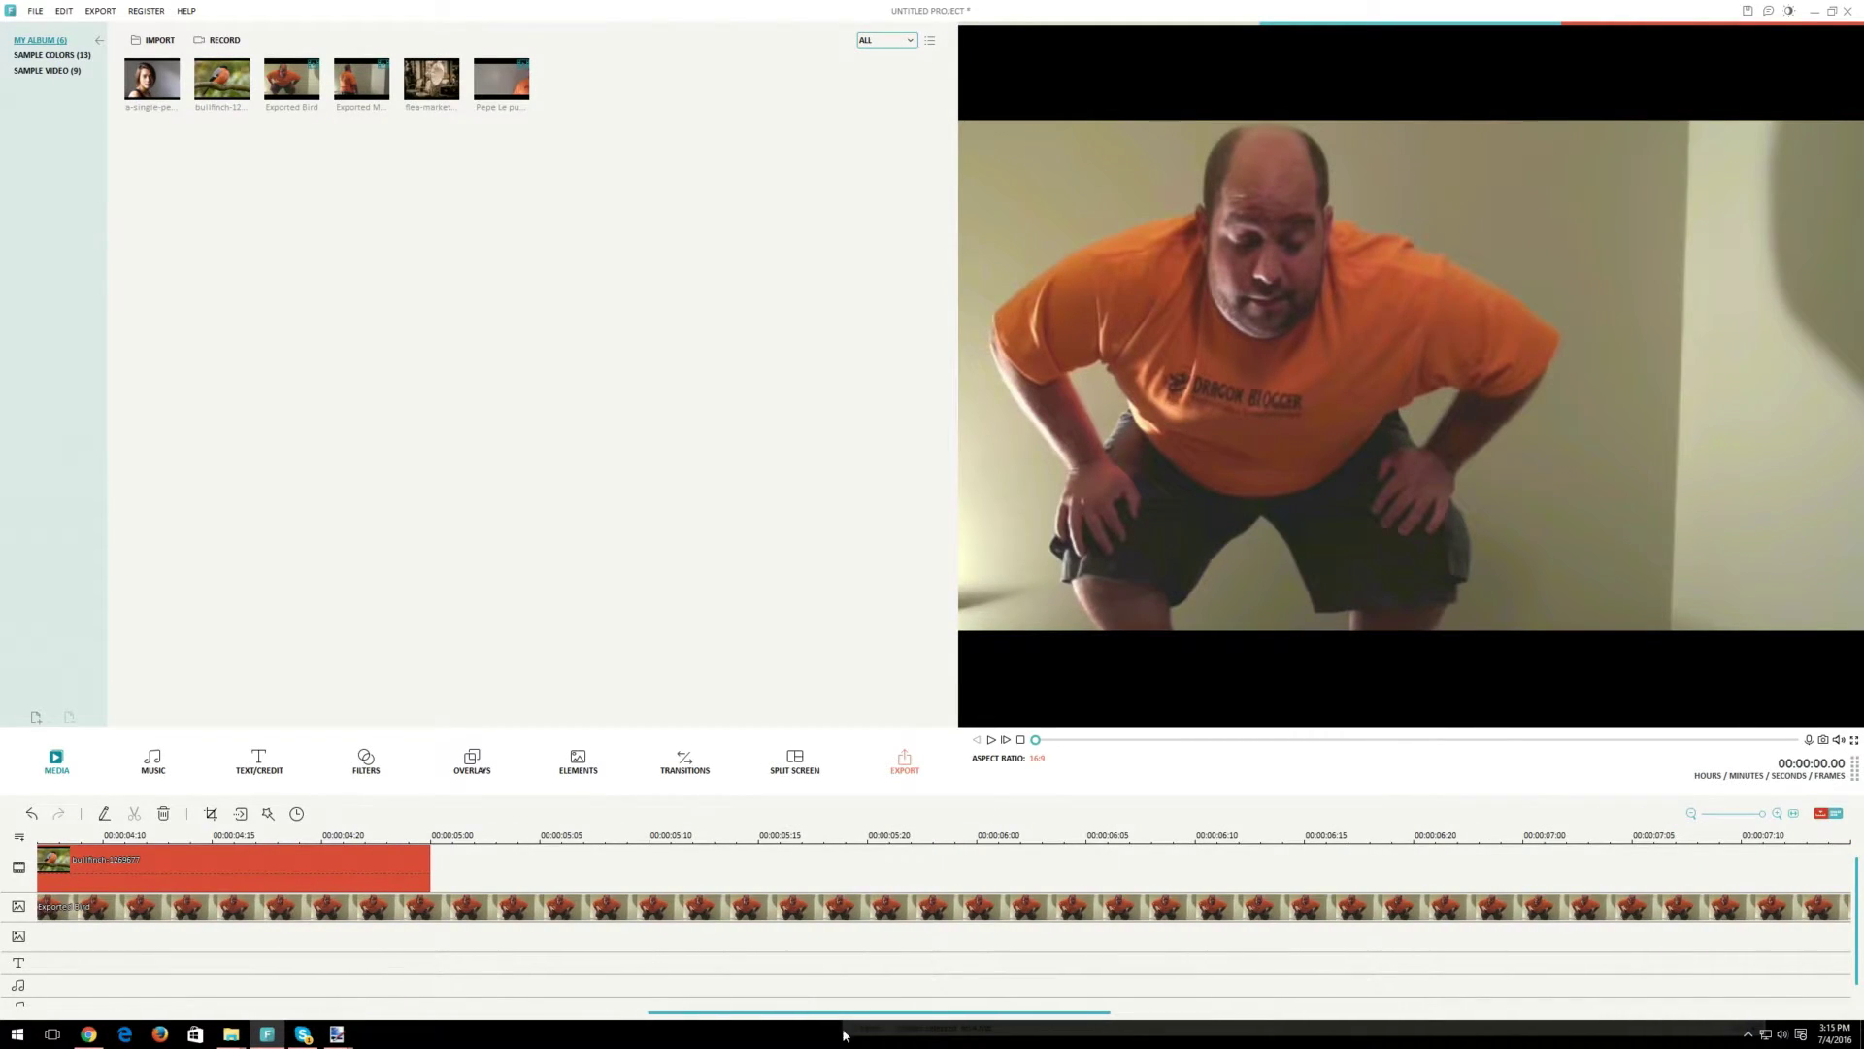
pyautogui.moveTo(424, 868); pyautogui.dragTo(1825, 876)
pyautogui.moveTo(8, 877); pyautogui.dragTo(889, 873)
pyautogui.click(1033, 740)
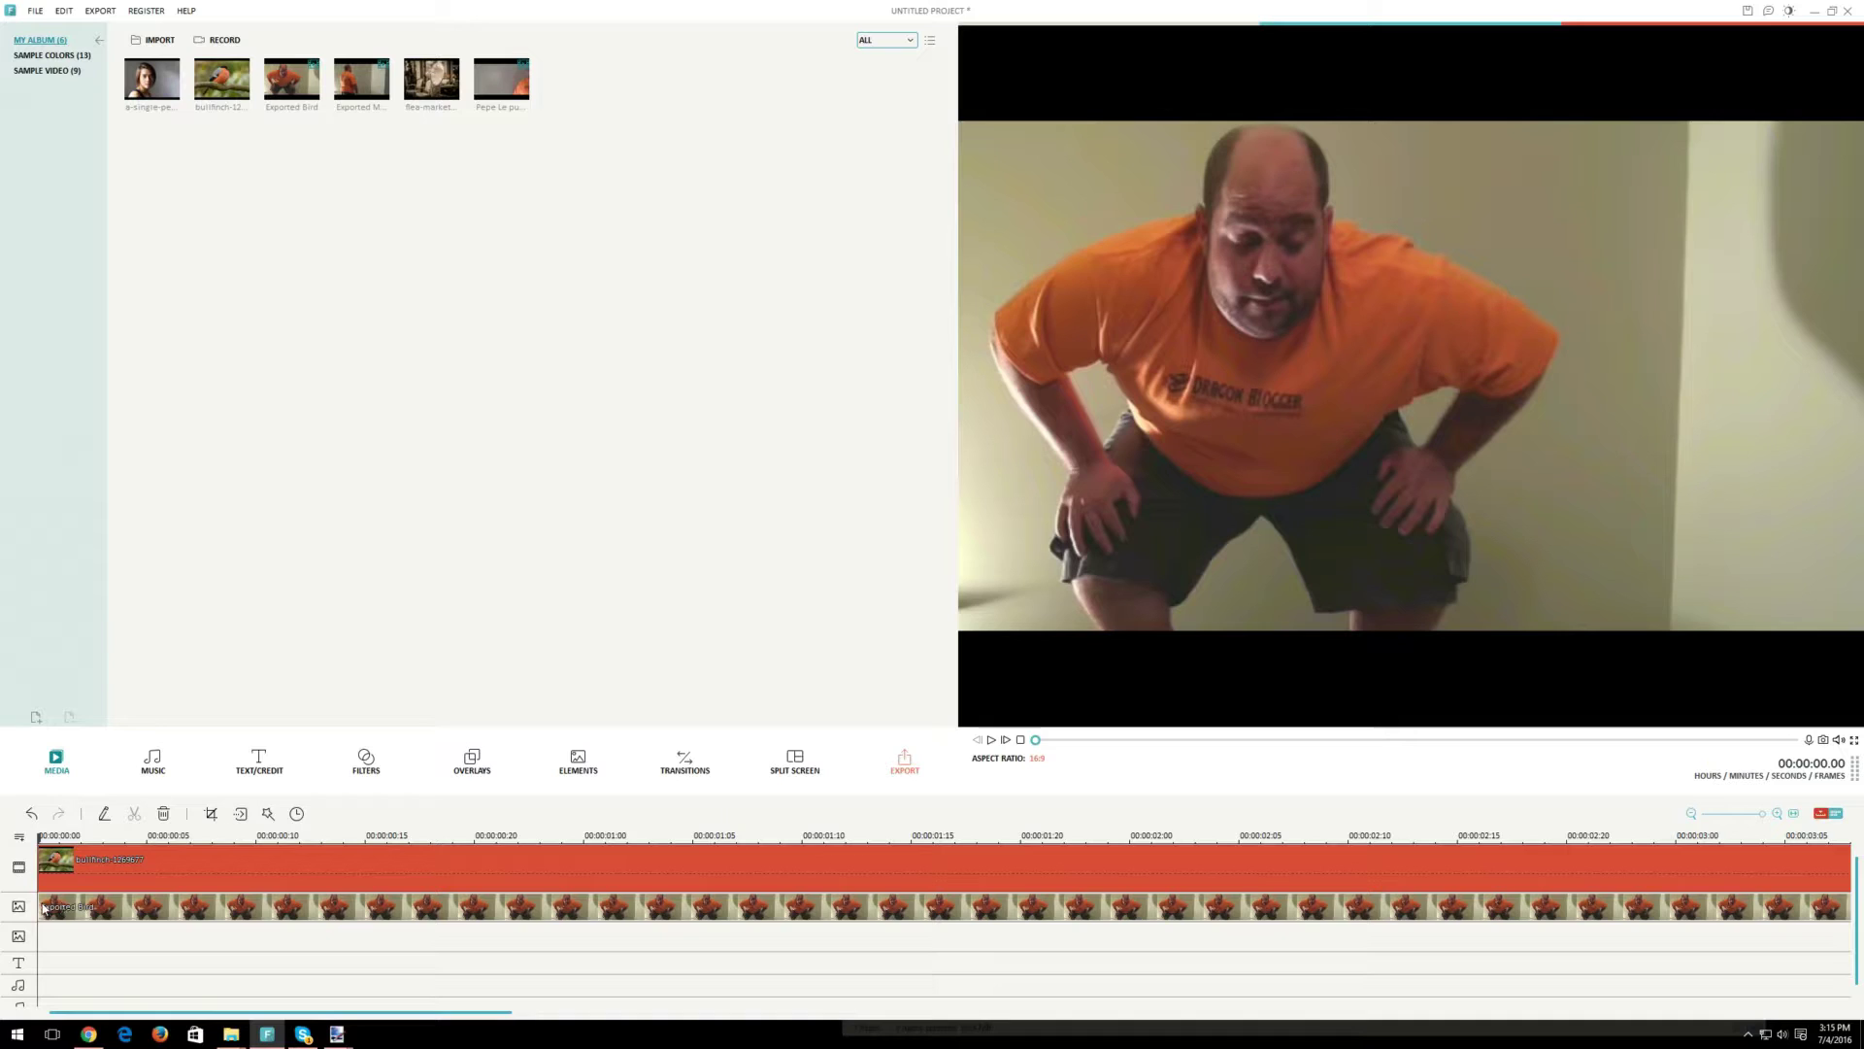
pyautogui.click(110, 913)
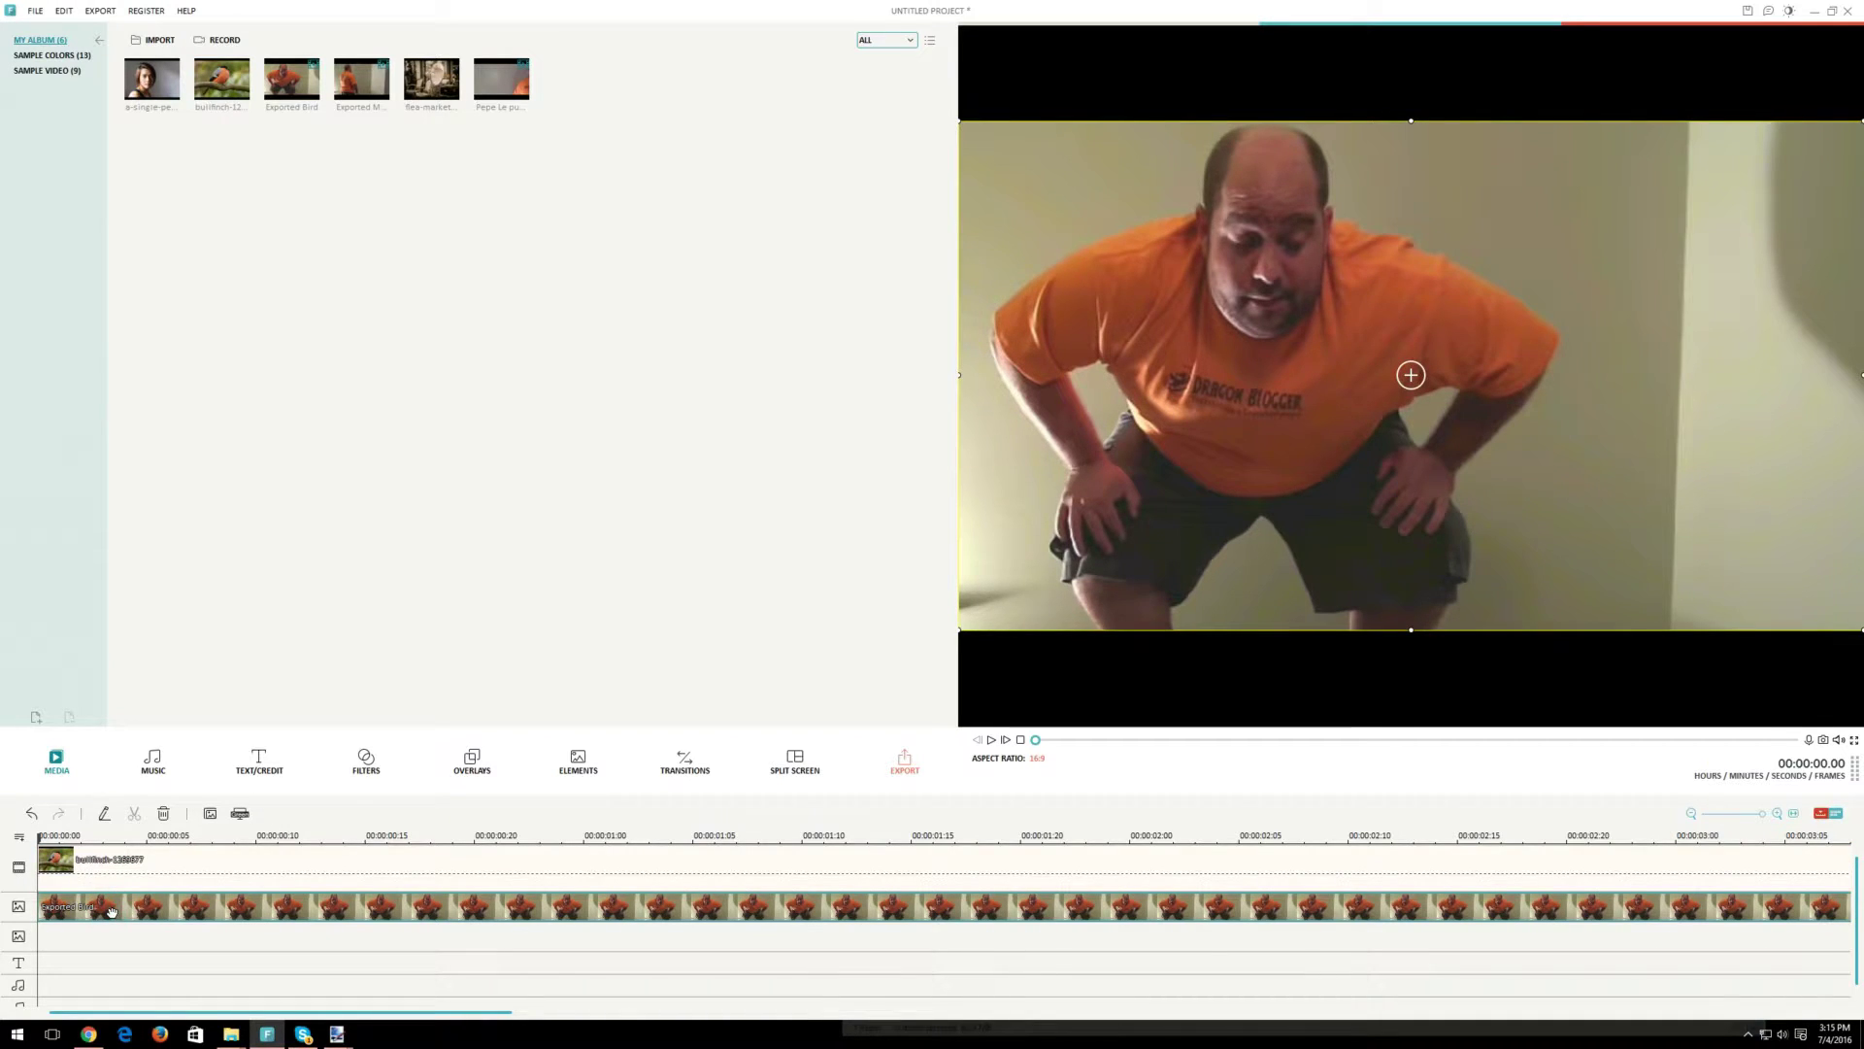
# Apply Green Screen to the man's clip, eyedropping the wall colour and keying at intensity 44
pyautogui.rightClick(110, 911)
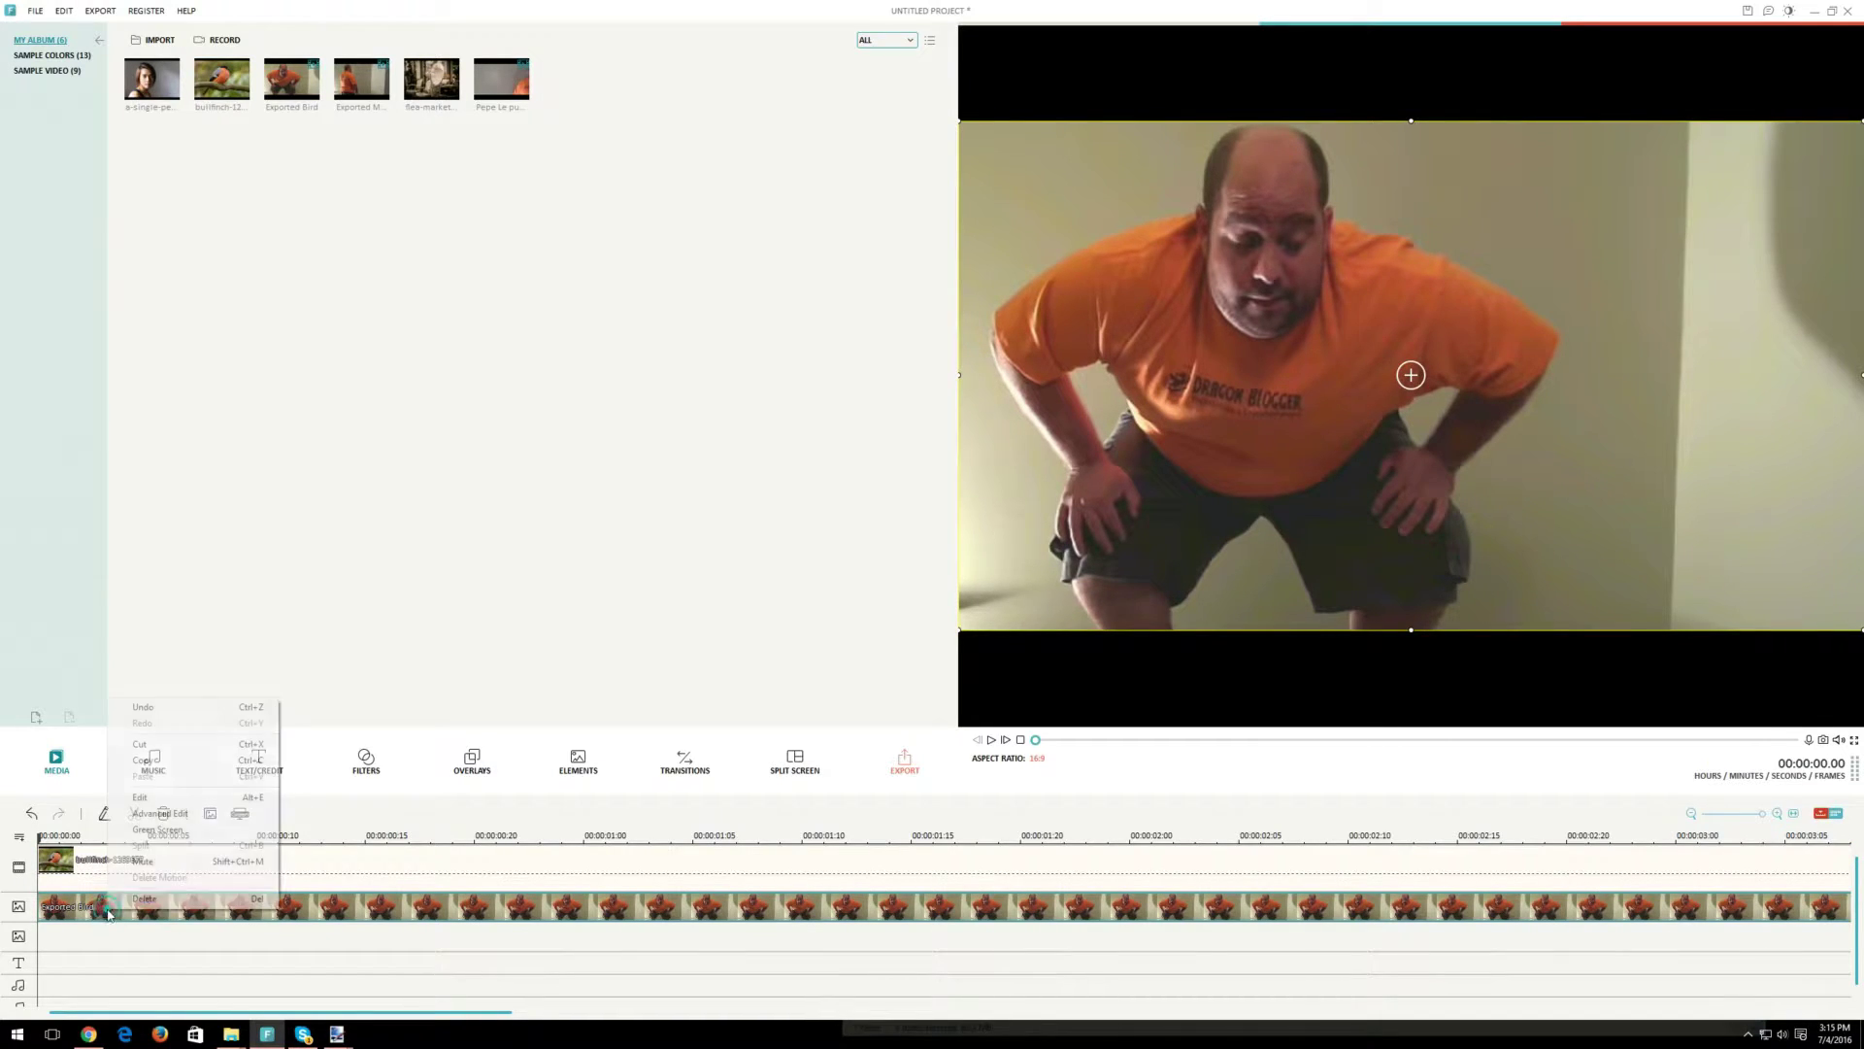
pyautogui.click(146, 832)
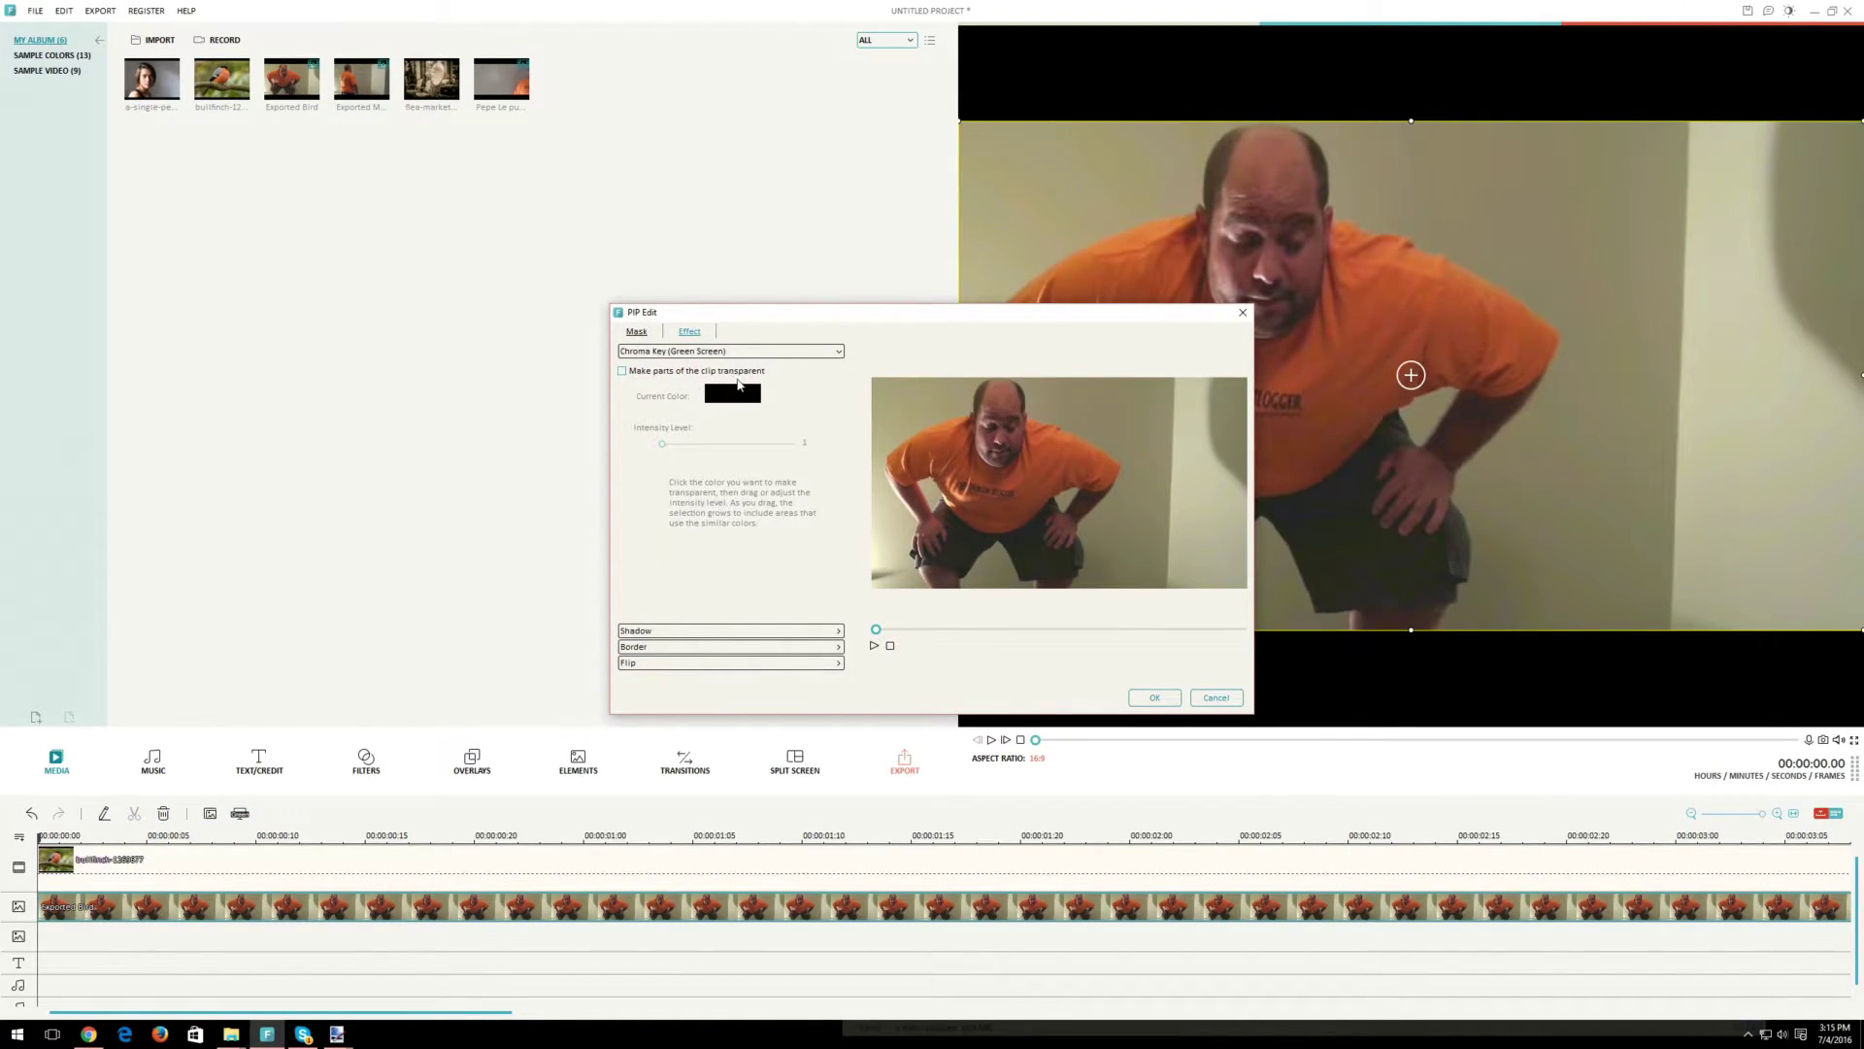
pyautogui.click(688, 373)
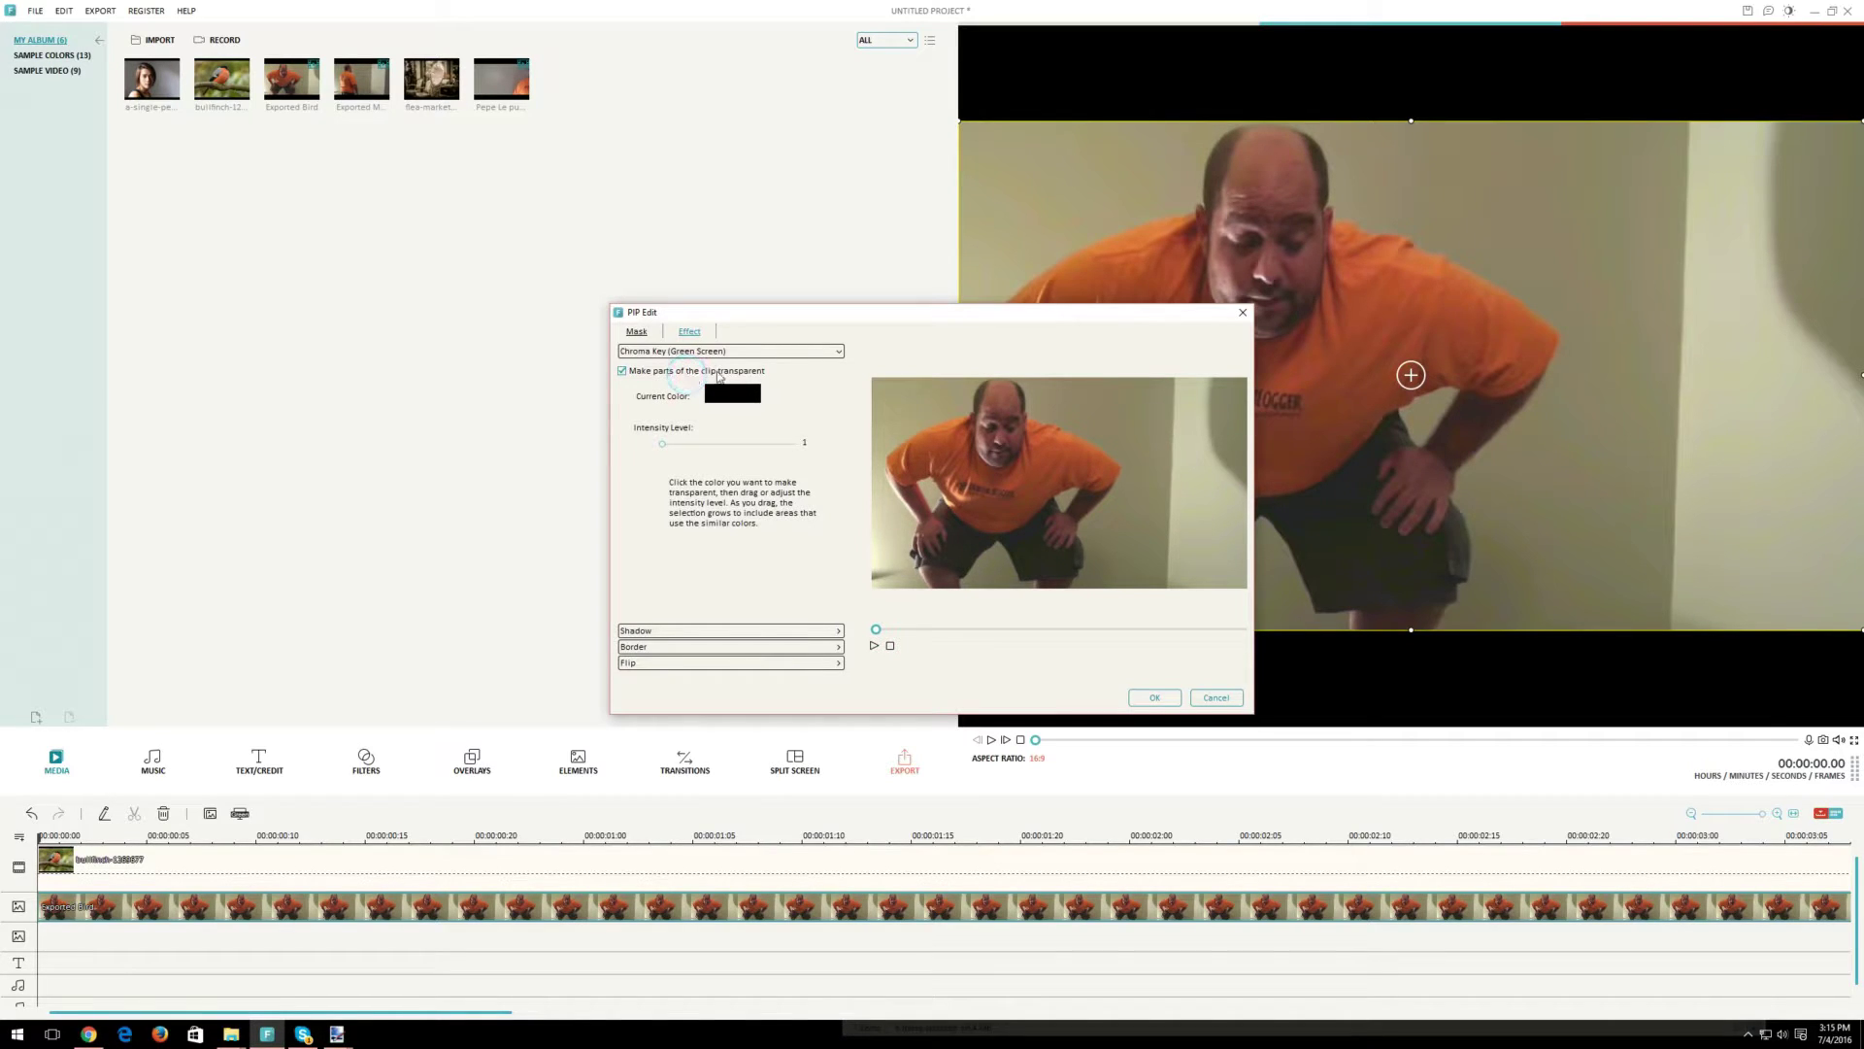
pyautogui.moveTo(845, 327); pyautogui.dragTo(651, 333)
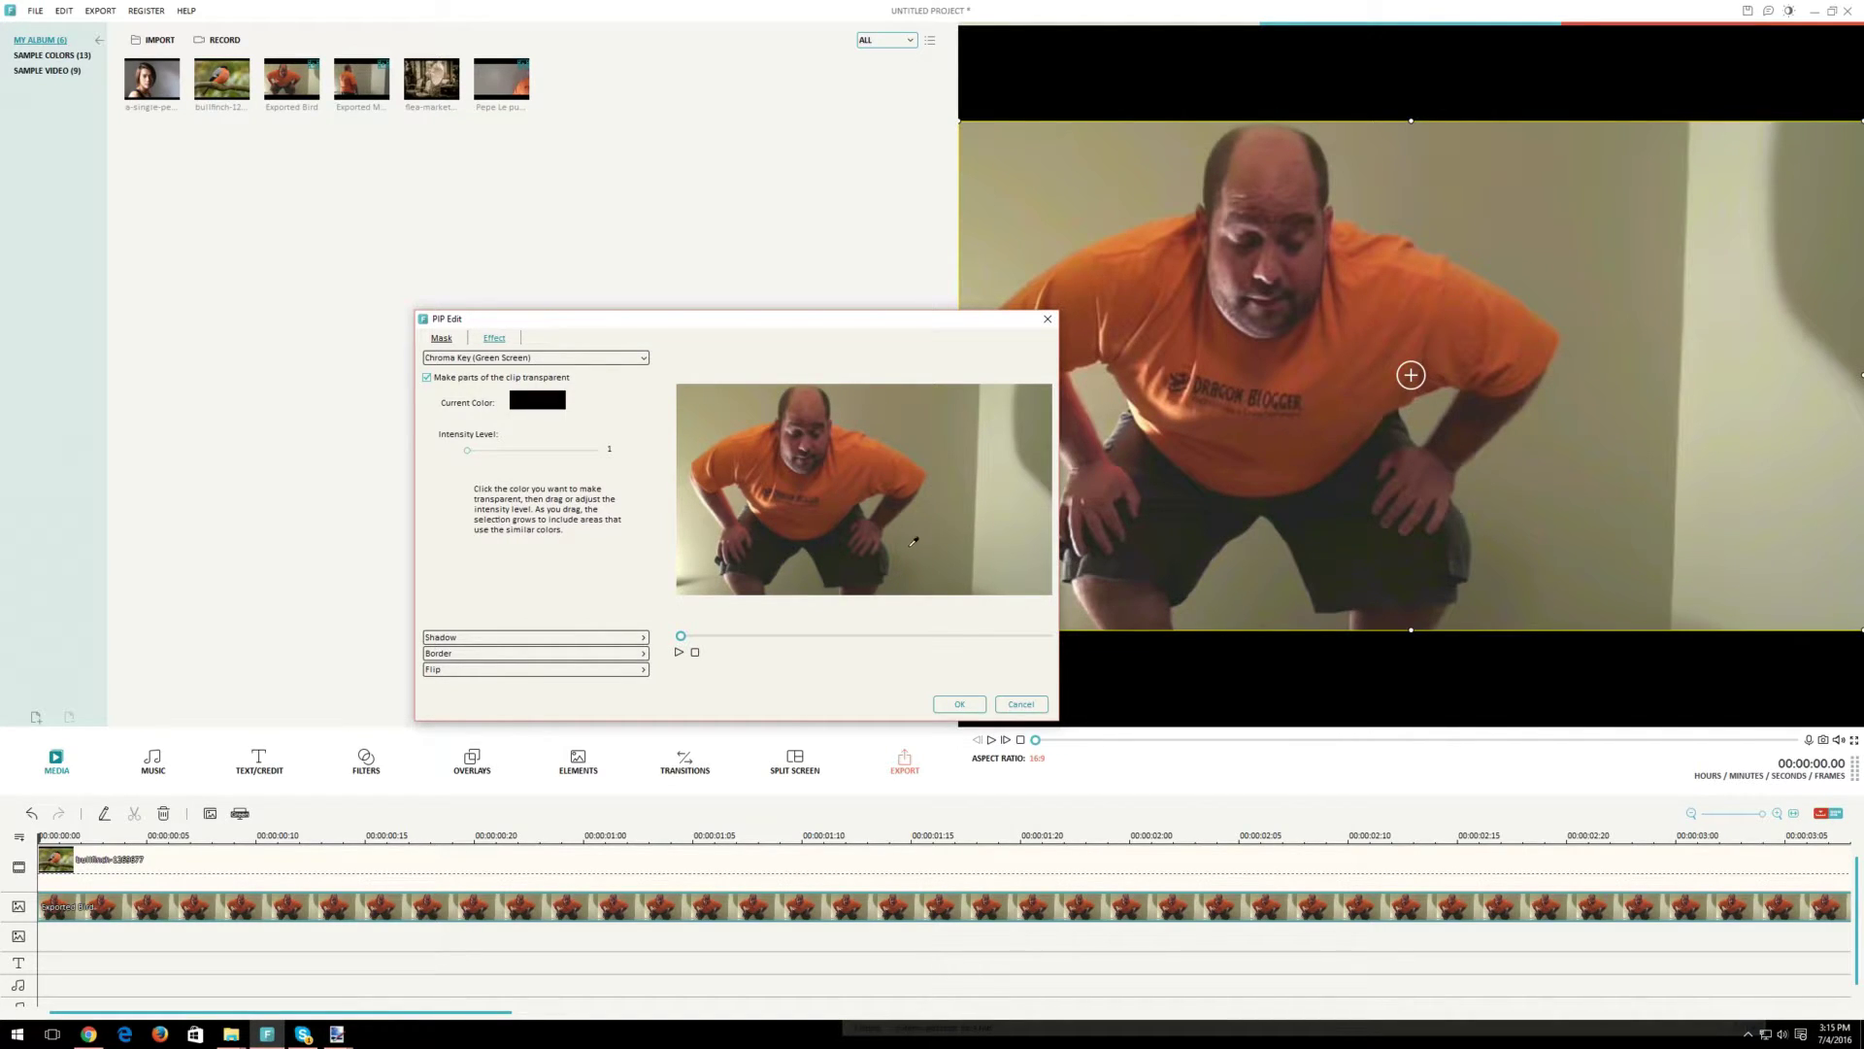
pyautogui.moveTo(932, 414); pyautogui.dragTo(897, 420)
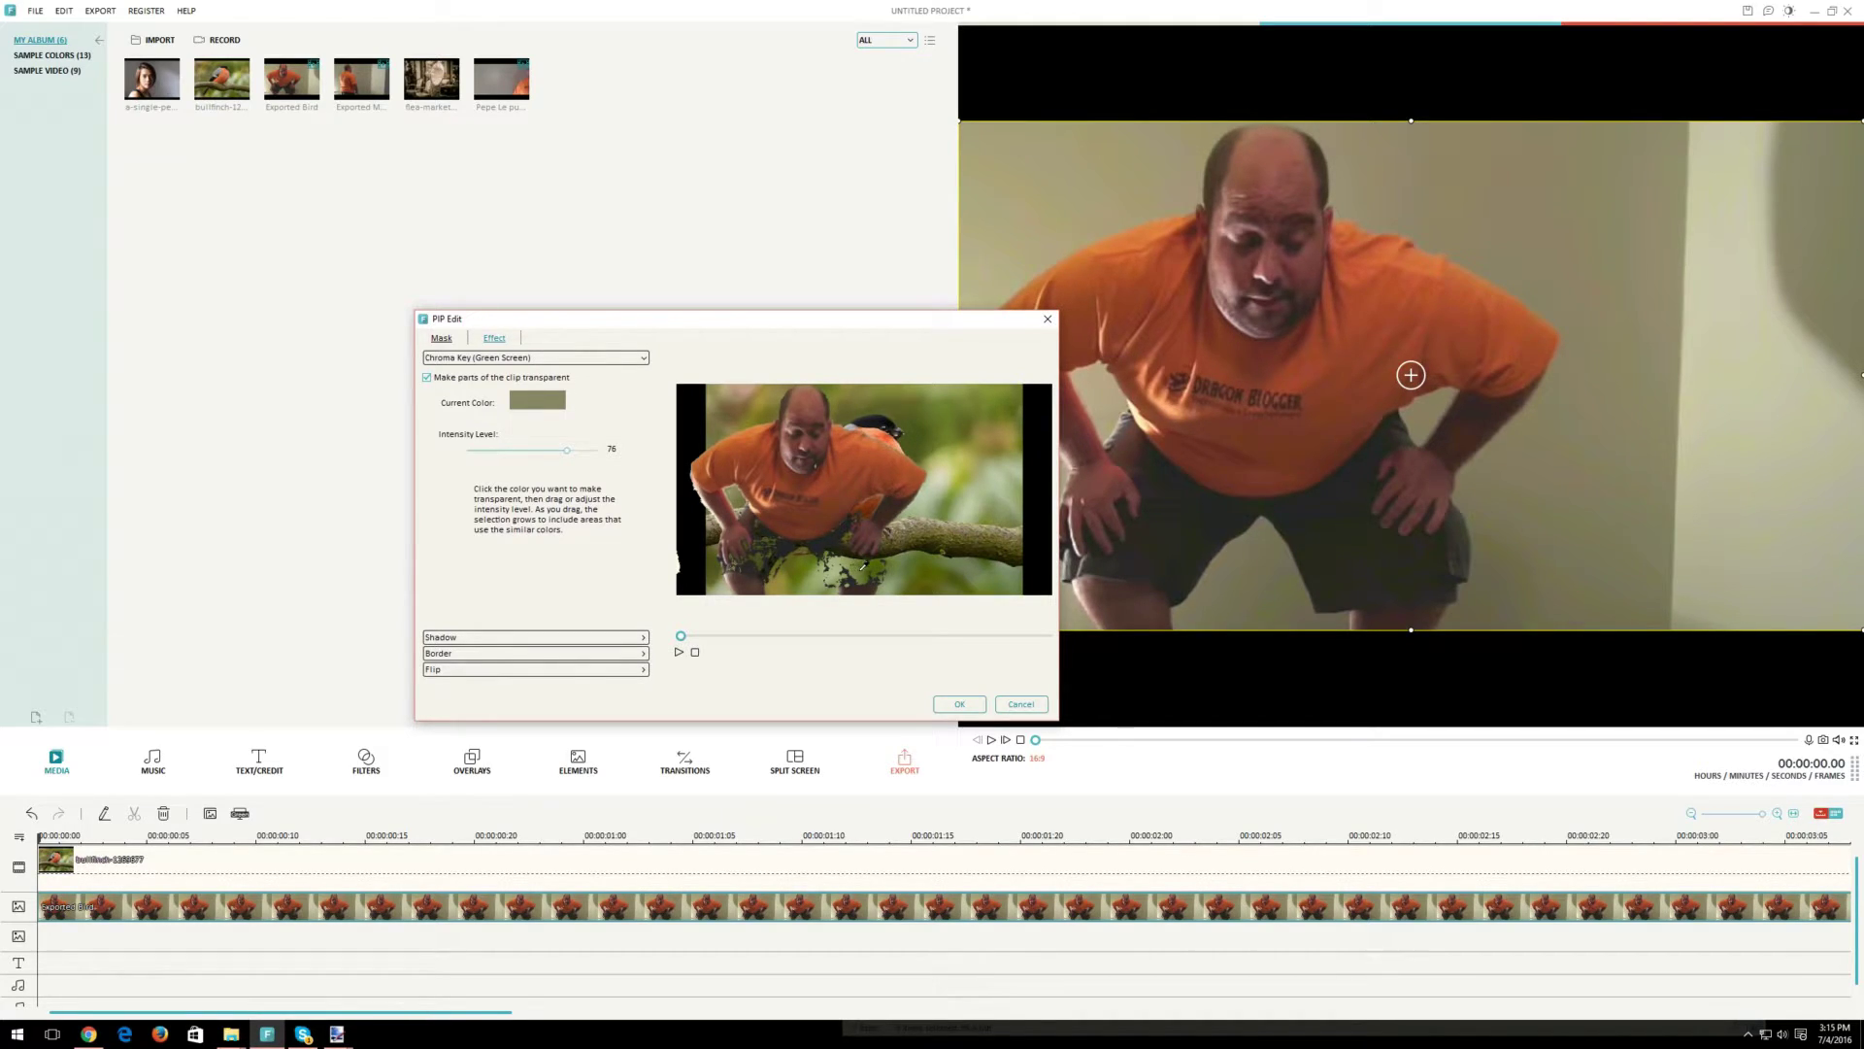
pyautogui.moveTo(699, 395)
pyautogui.mouseDown()
pyautogui.moveTo(732, 419)
pyautogui.moveTo(680, 438)
pyautogui.moveTo(695, 408)
pyautogui.mouseUp()
pyautogui.click(682, 442)
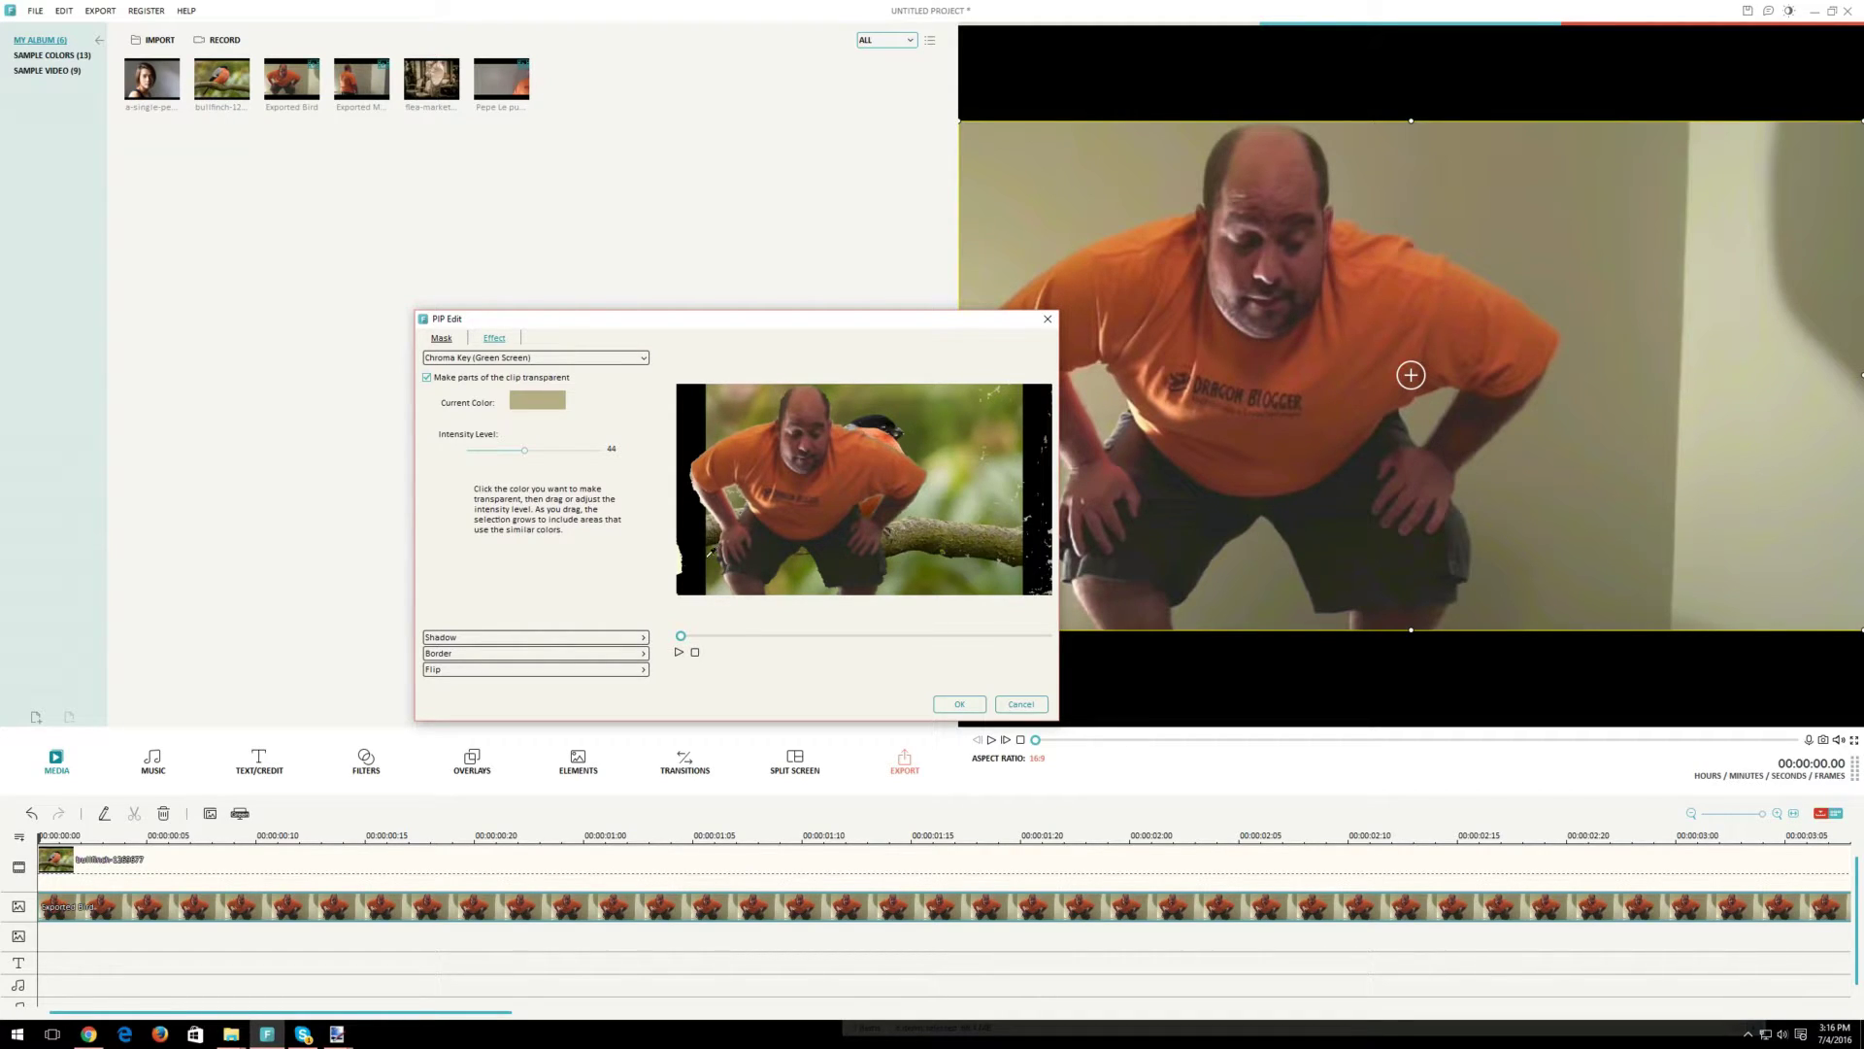
pyautogui.click(959, 704)
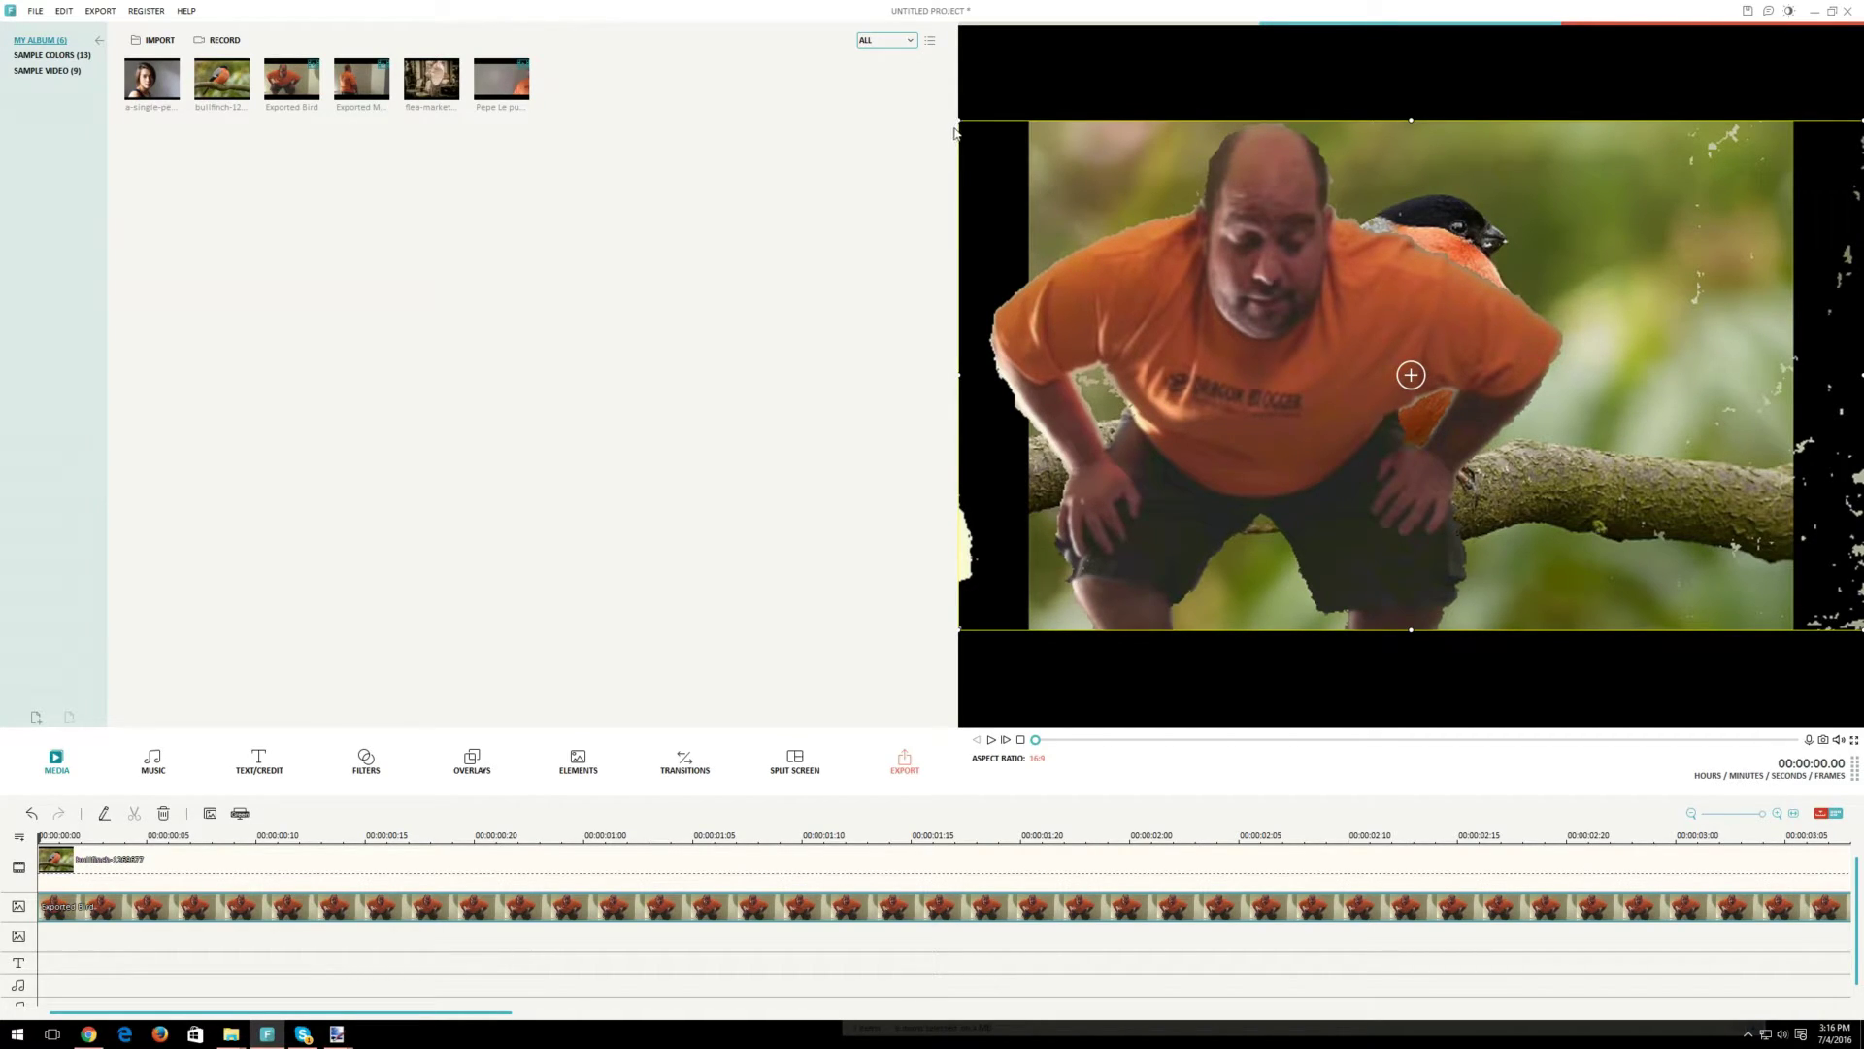
# Shrink, reposition and slightly tilt the keyed man so he stands right of the bullfinch
pyautogui.moveTo(963, 124); pyautogui.dragTo(1605, 268)
pyautogui.moveTo(1515, 204); pyautogui.dragTo(1503, 194)
pyautogui.moveTo(1684, 273); pyautogui.dragTo(1654, 276)
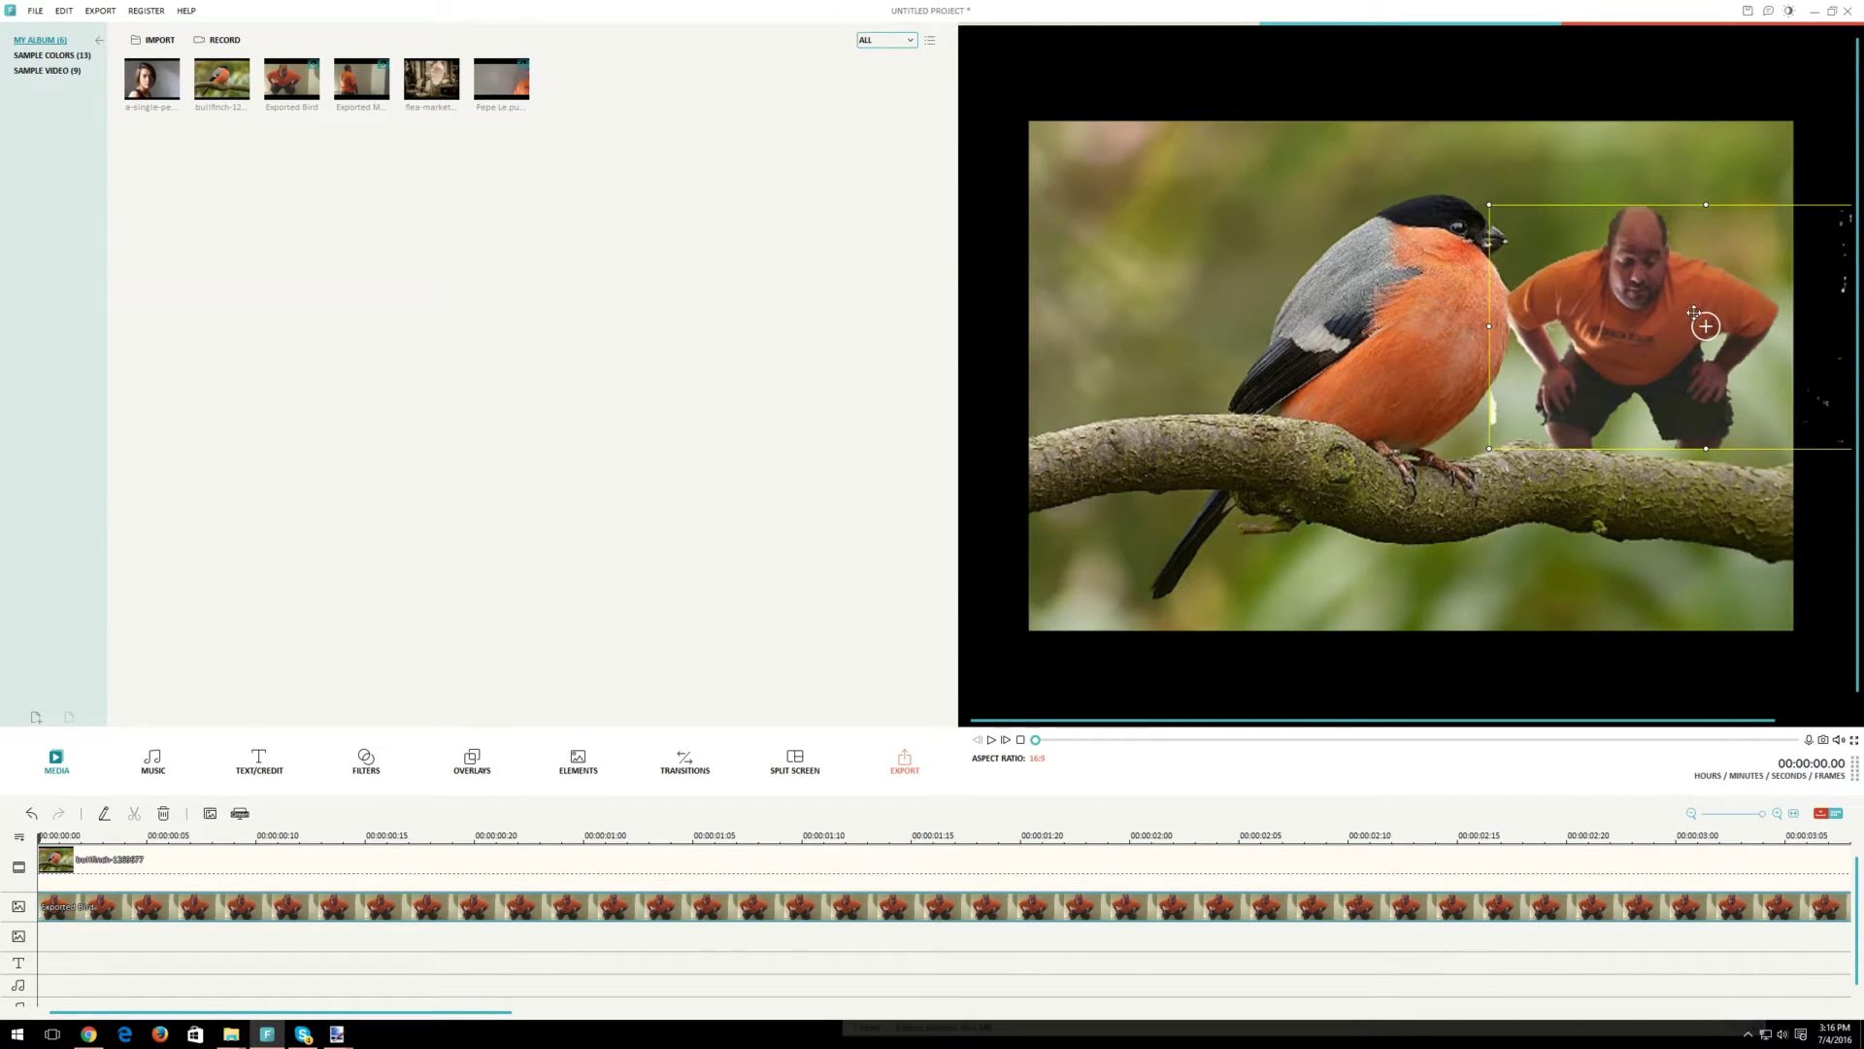
pyautogui.moveTo(1695, 316); pyautogui.dragTo(1691, 320)
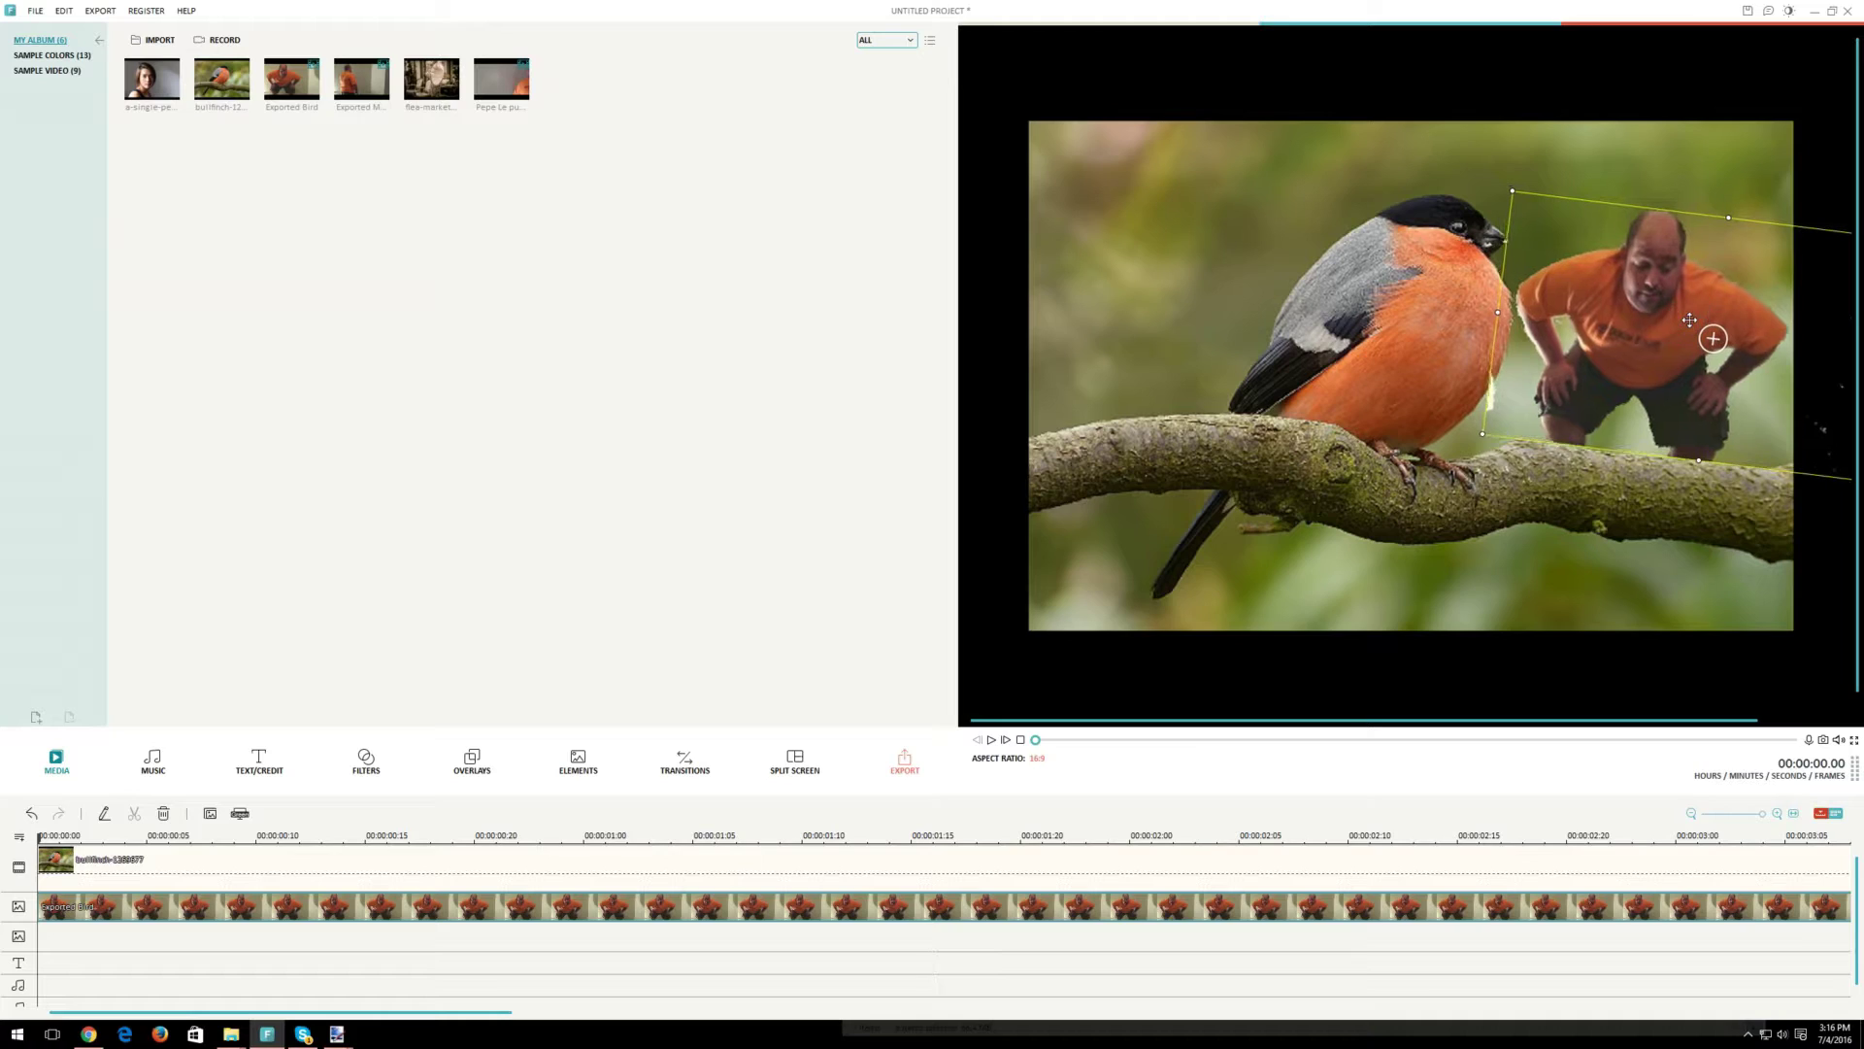
pyautogui.click(992, 740)
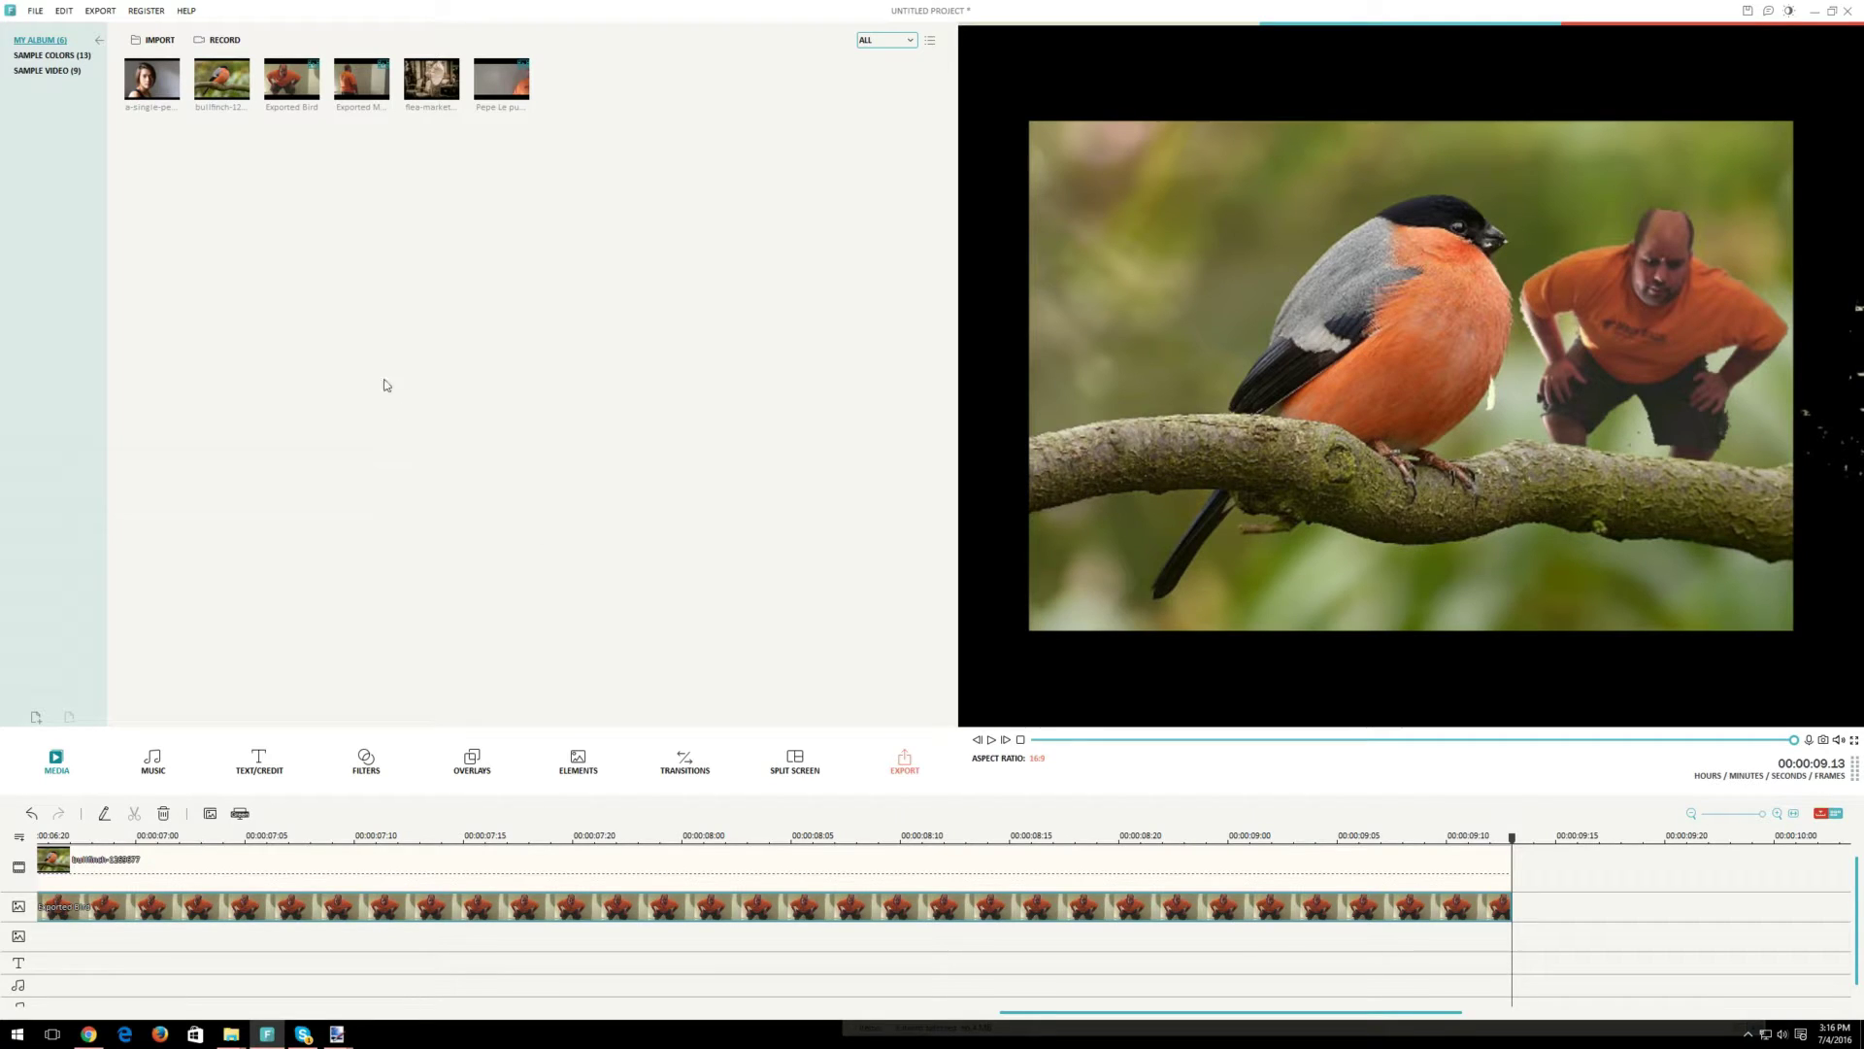
# Save the project as 'Bird talk' in the Wondershare Filmora Projects folder
pyautogui.click(37, 11)
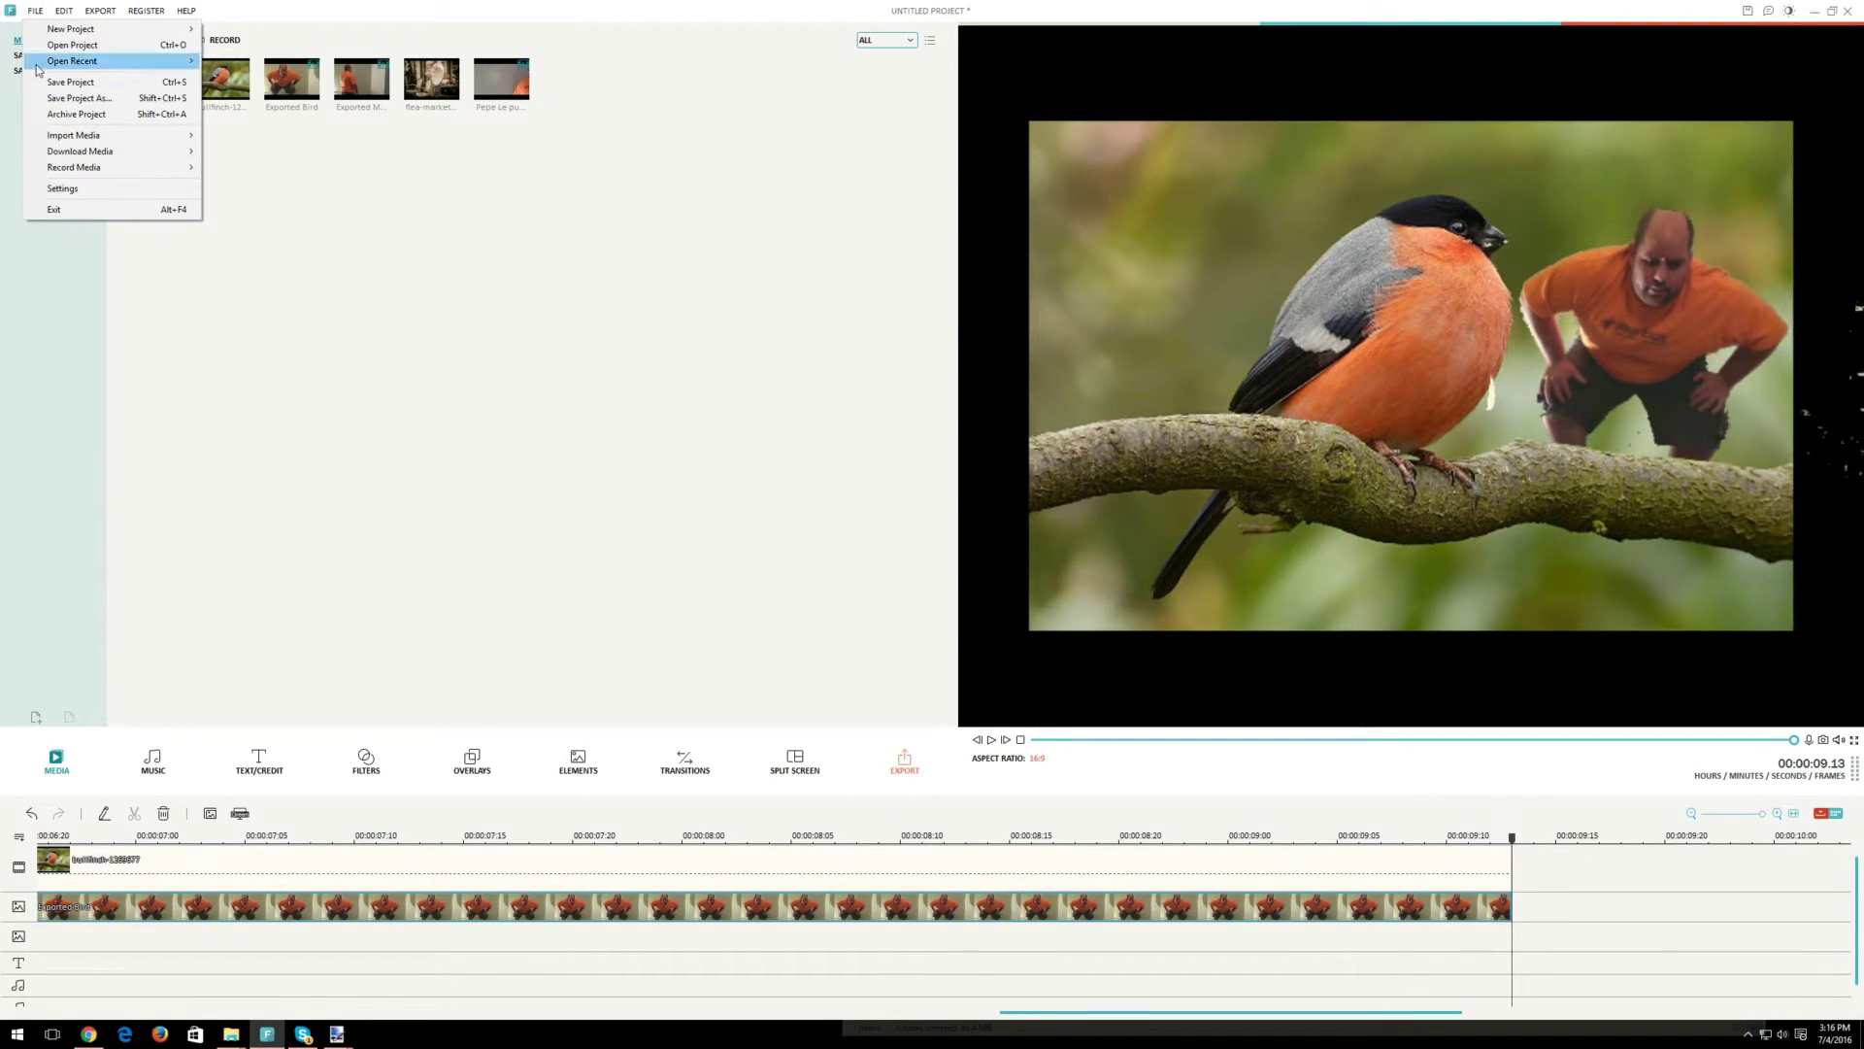
pyautogui.click(80, 98)
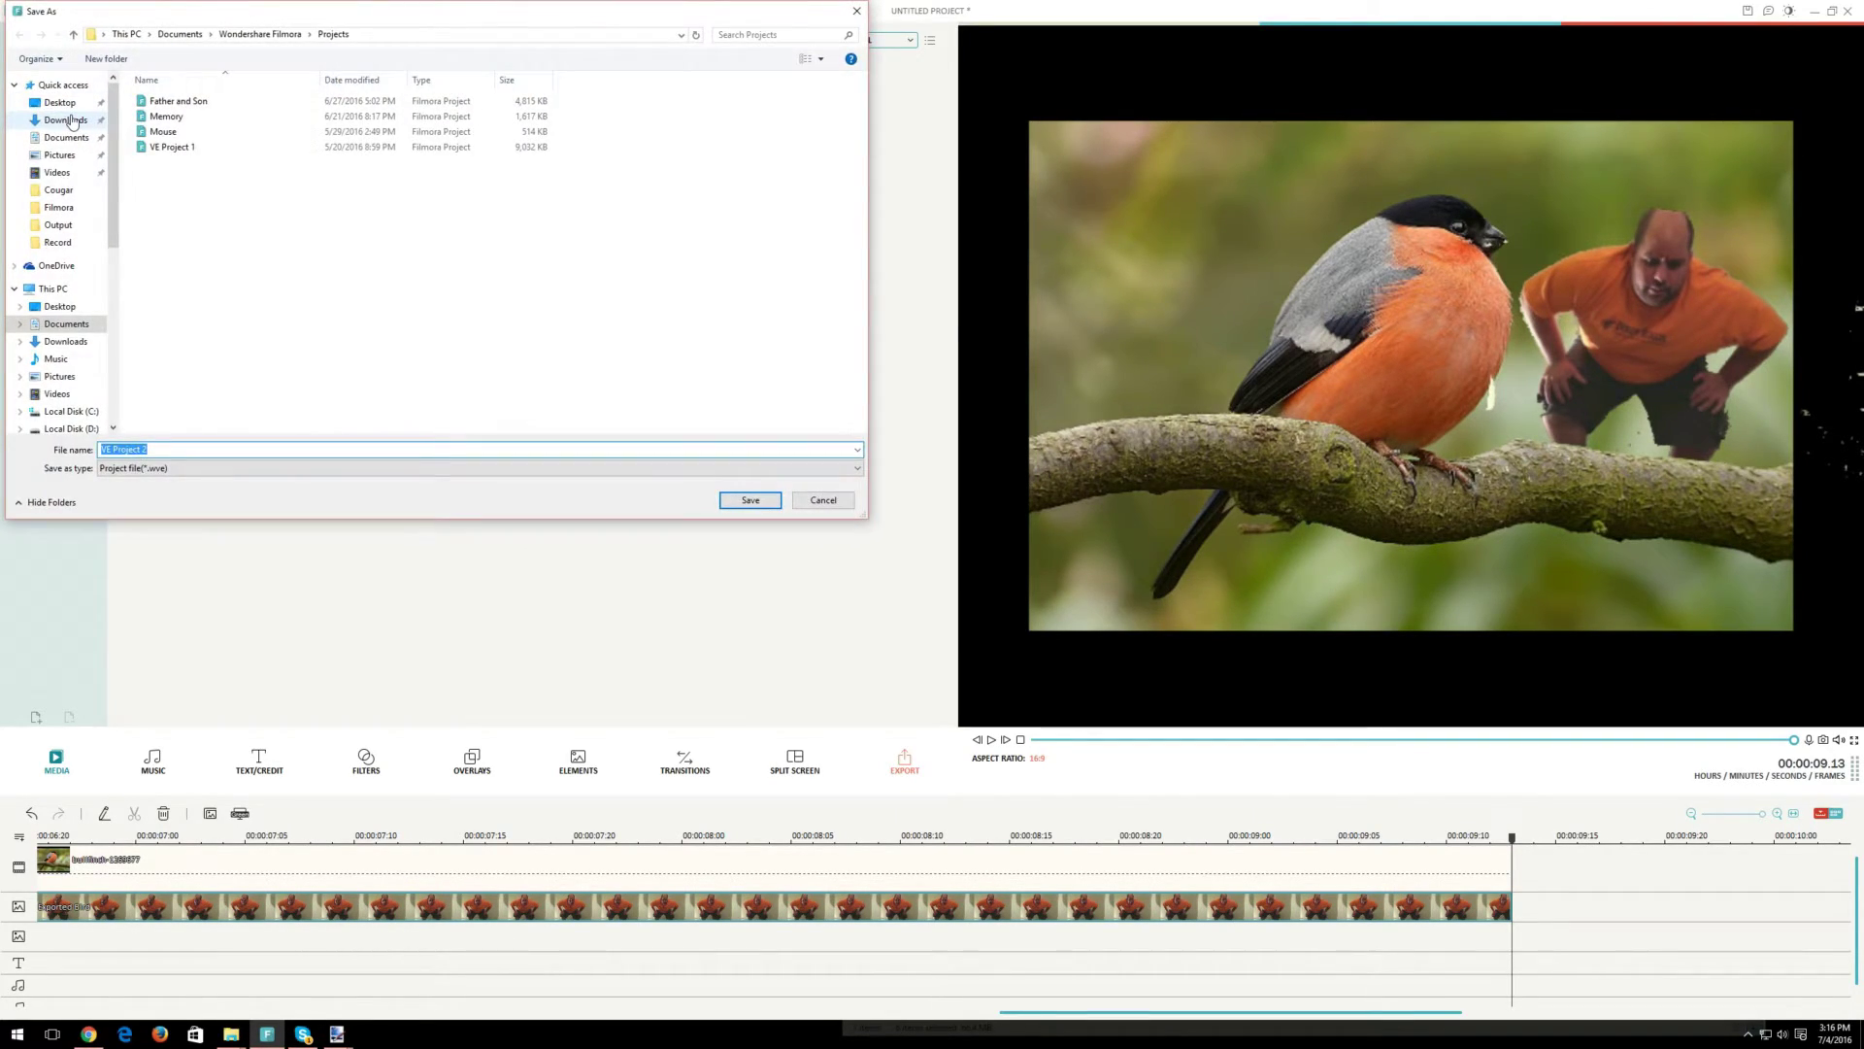
pyautogui.write('Bird talk')
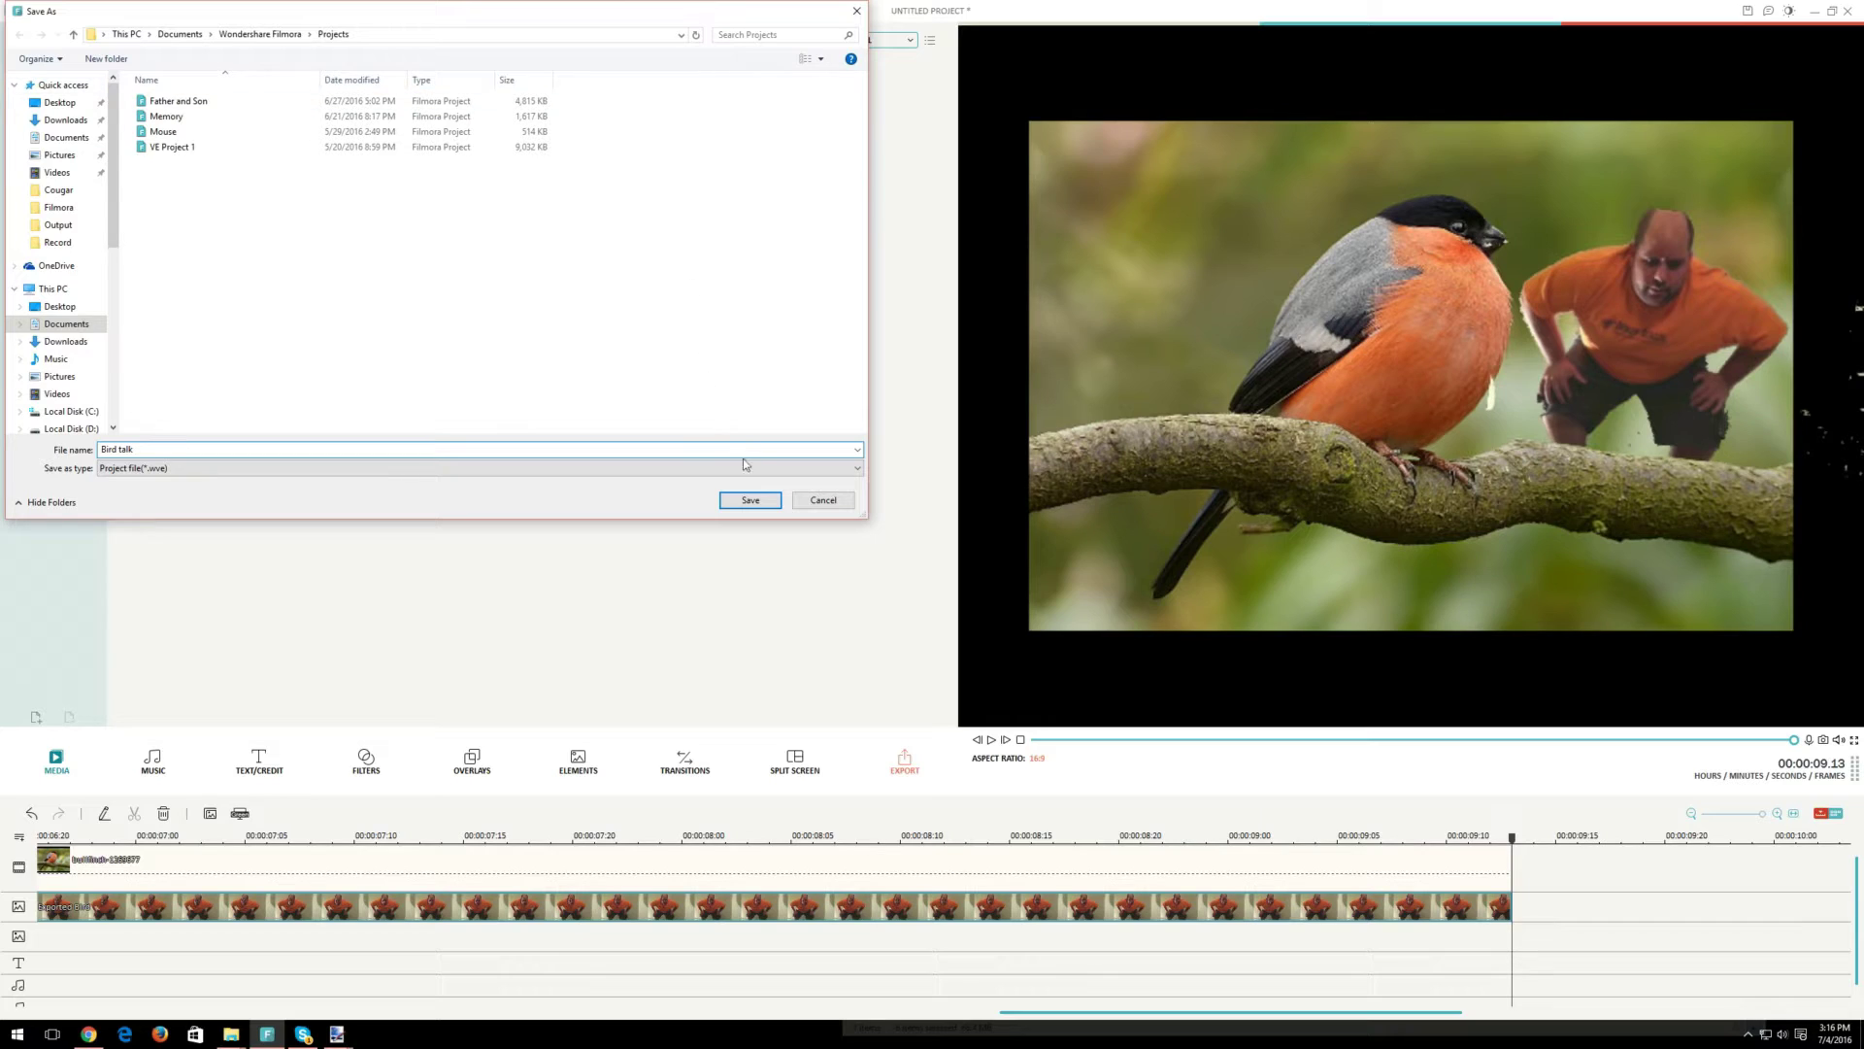
pyautogui.click(734, 505)
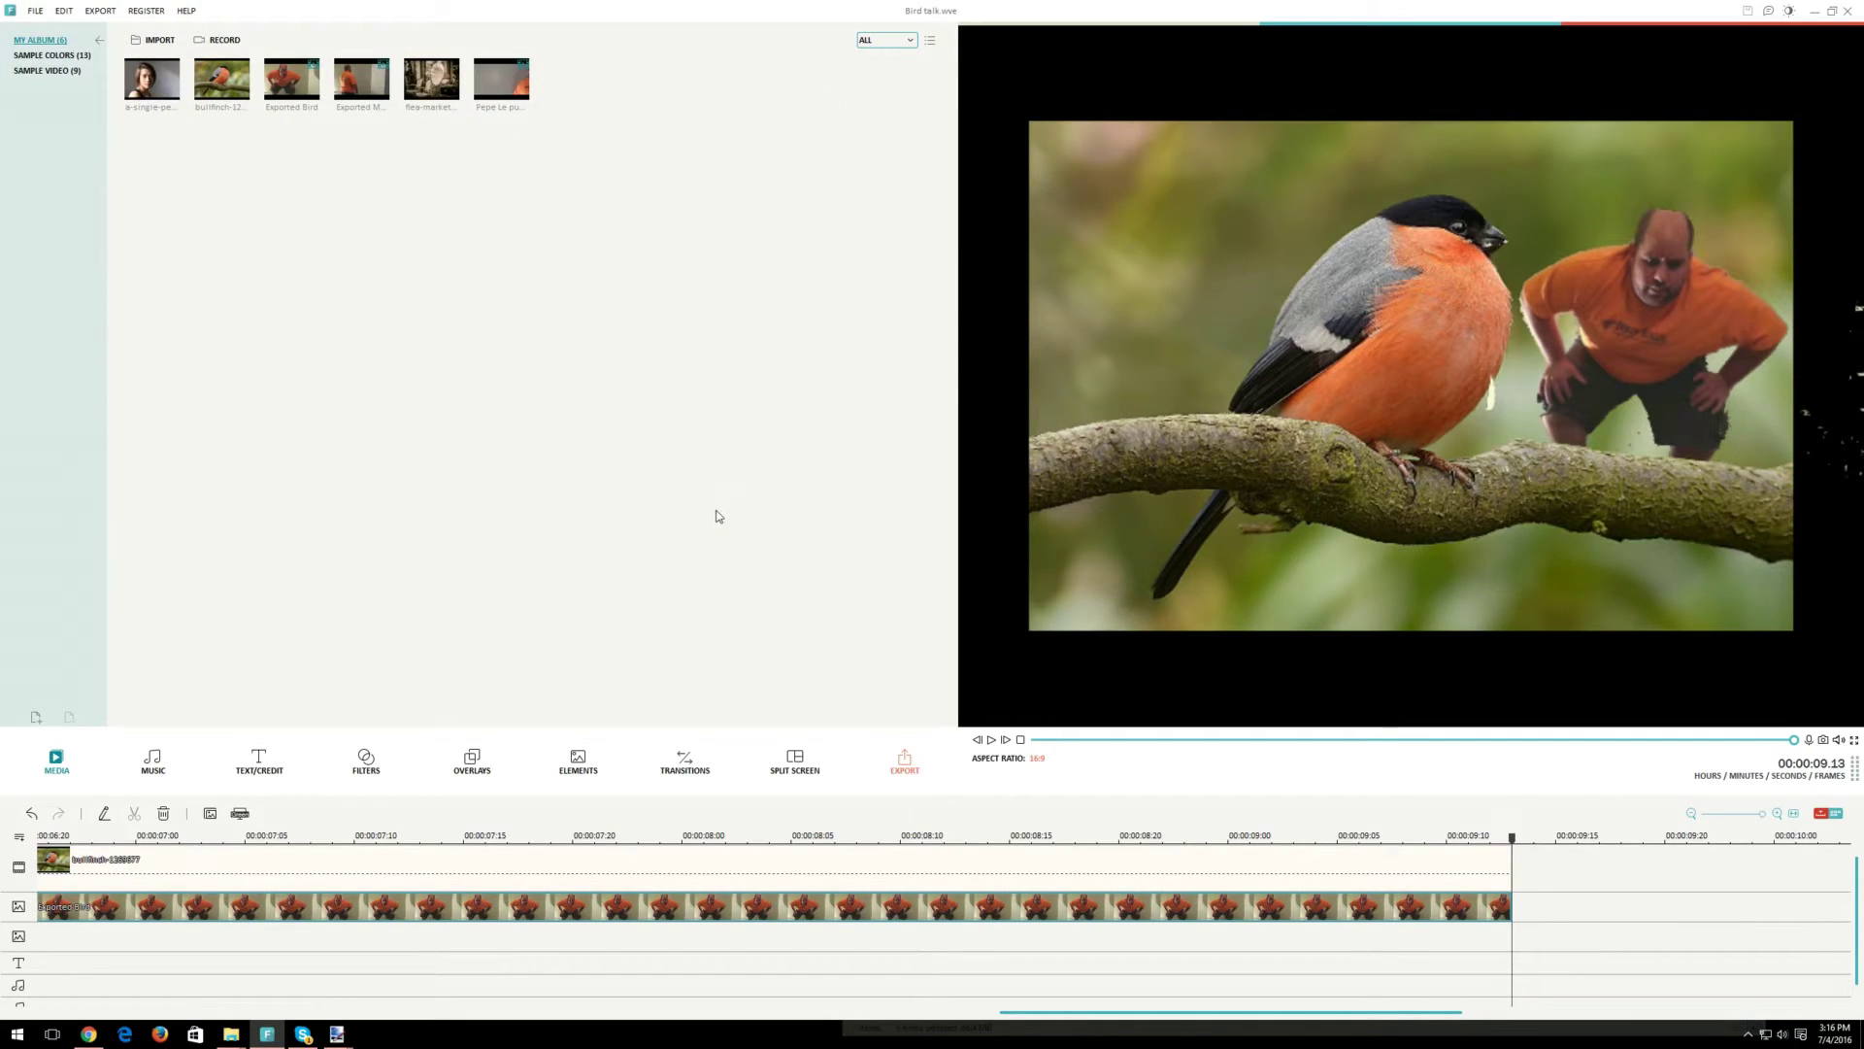
# Delete both bird composite clips from the timeline
pyautogui.click(254, 866)
pyautogui.press('Home')
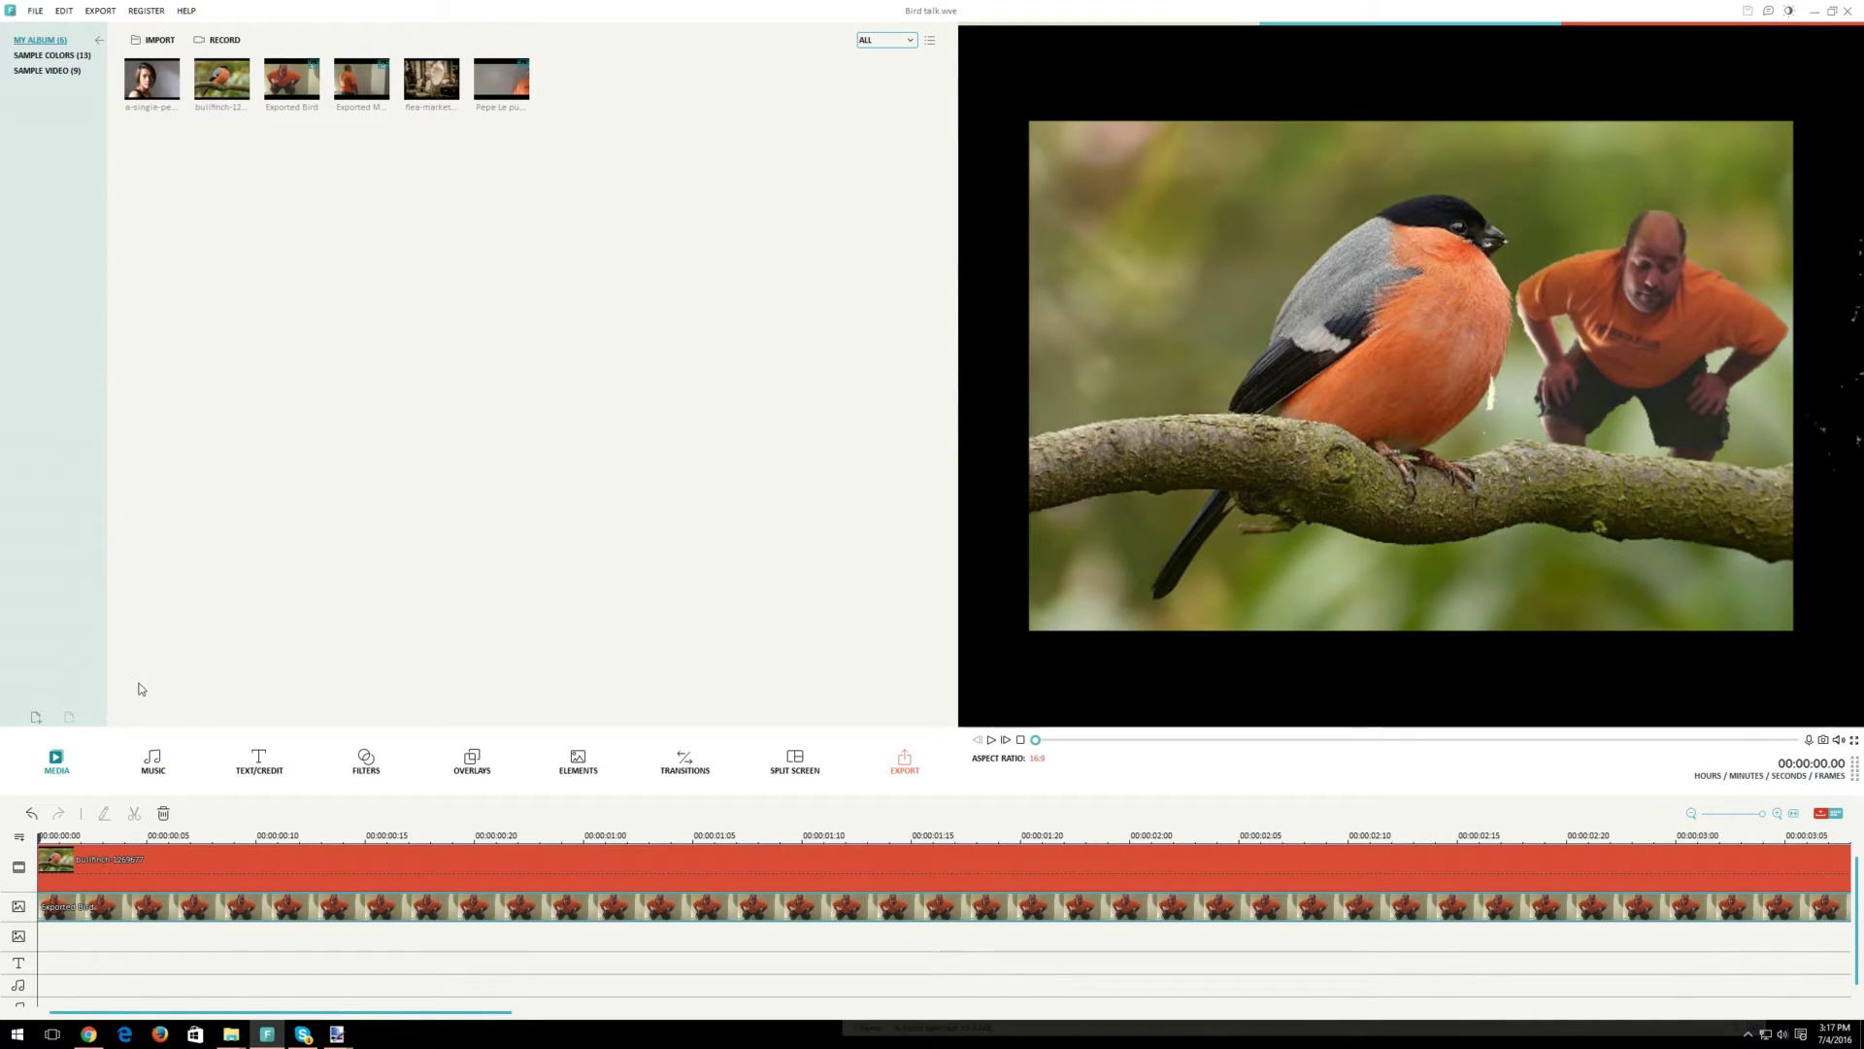
pyautogui.hotkey('ctrl', 'a')
pyautogui.press('Delete')
# Add Exported Megaphone and the flea-market image to the timeline, matching the image's length to the man's clip
pyautogui.moveTo(387, 108)
pyautogui.moveTo(362, 82); pyautogui.dragTo(39, 915)
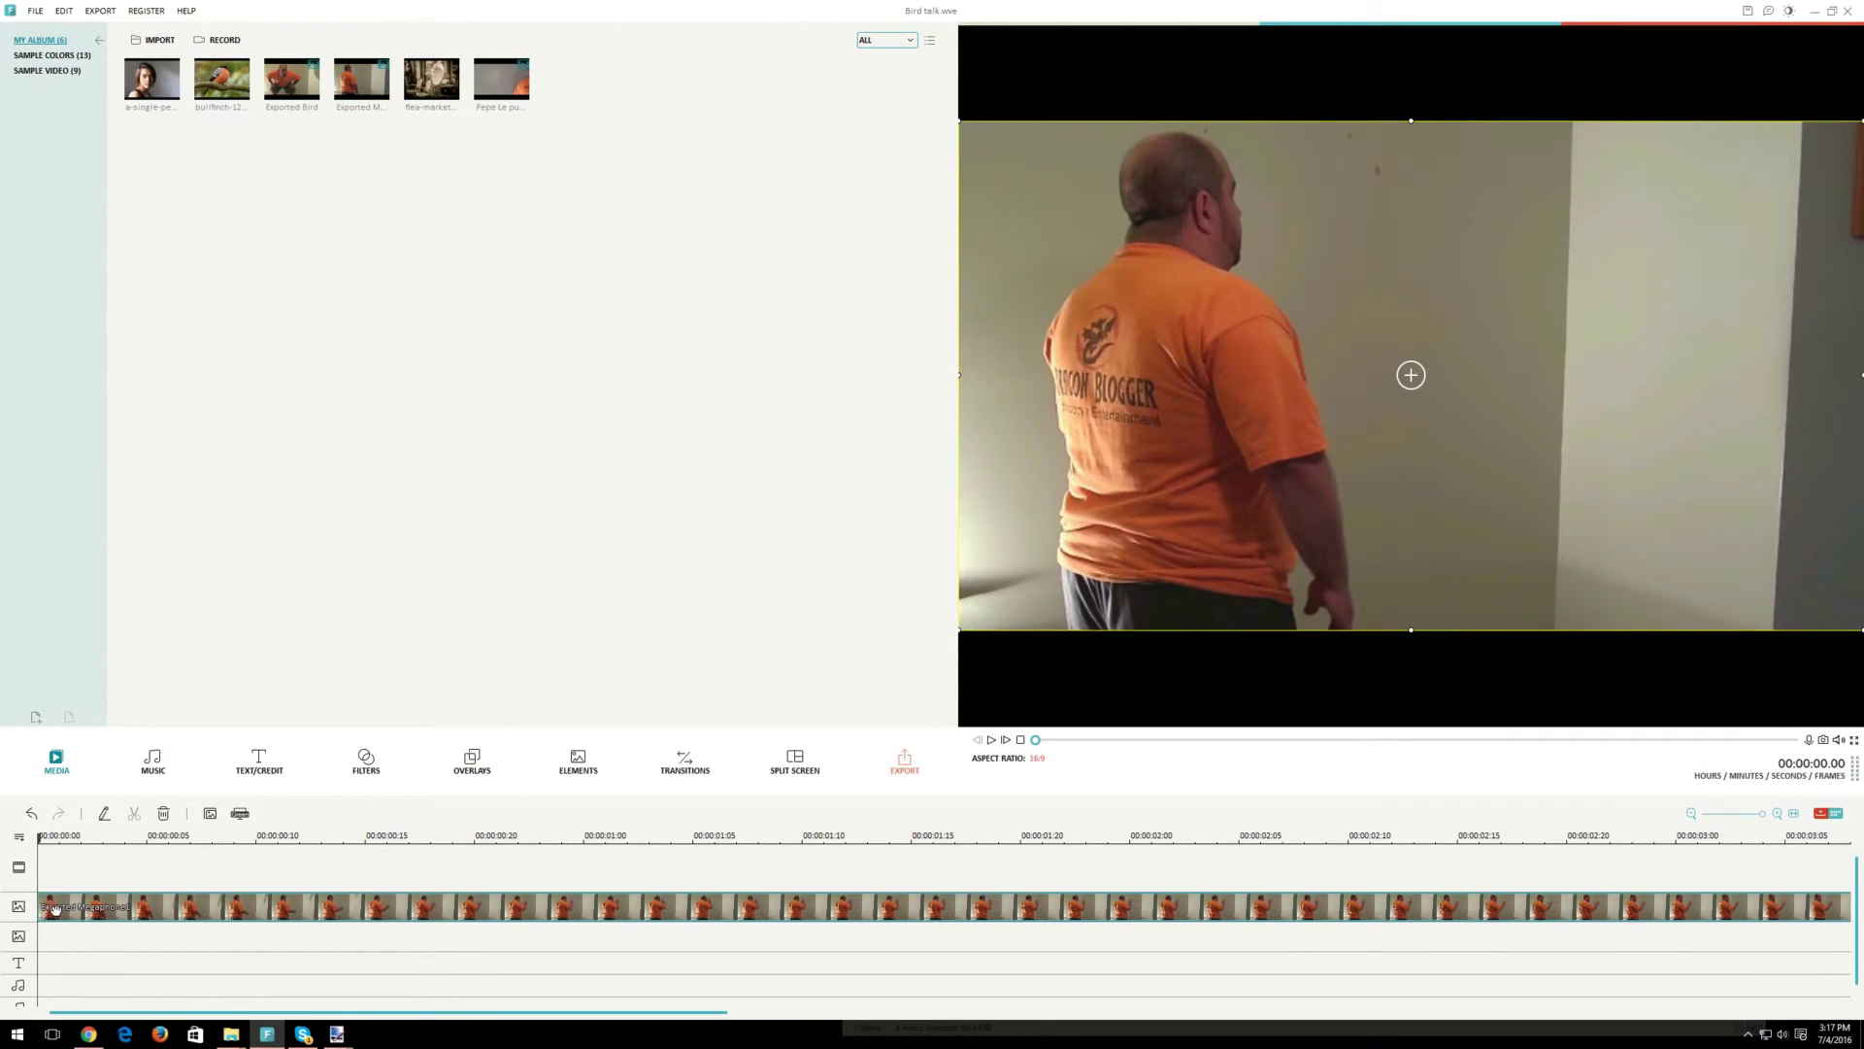
pyautogui.moveTo(428, 87); pyautogui.dragTo(50, 866)
pyautogui.moveTo(540, 1010); pyautogui.dragTo(1156, 1037)
pyautogui.moveTo(1141, 874); pyautogui.dragTo(1371, 892)
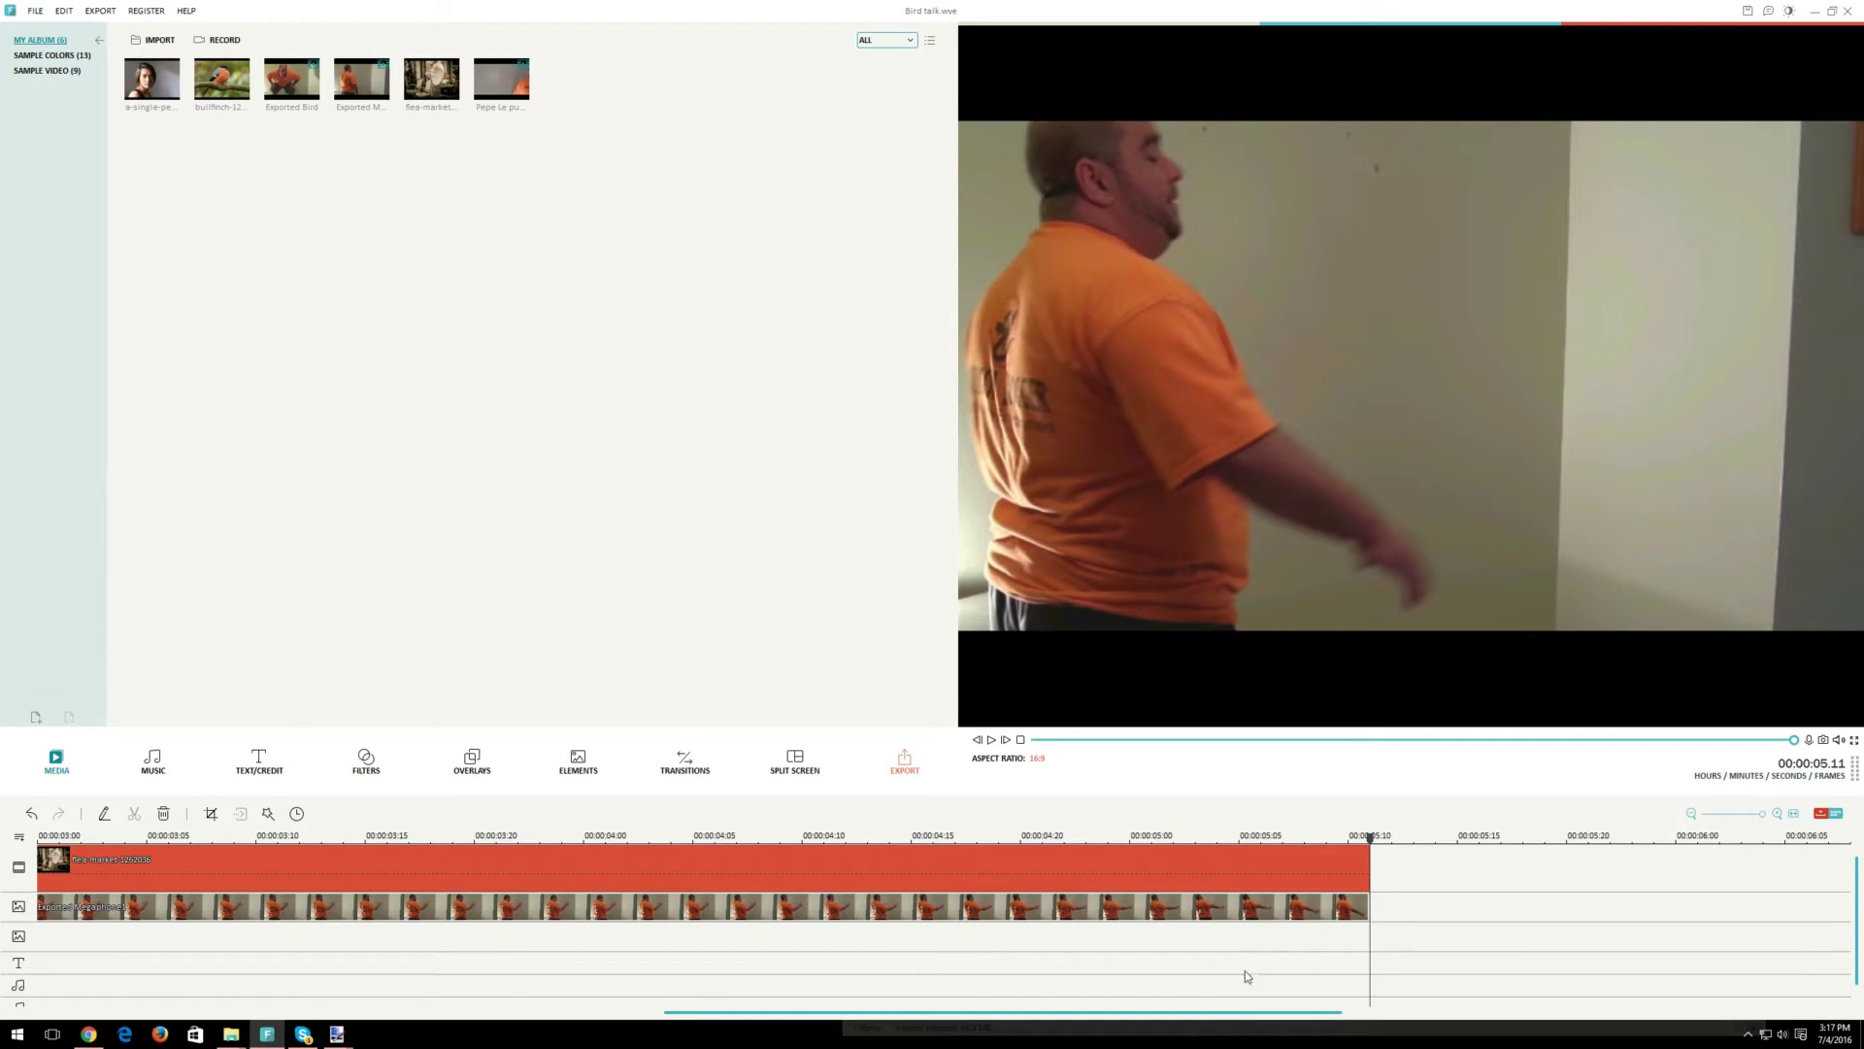
pyautogui.moveTo(1198, 1017); pyautogui.dragTo(561, 1029)
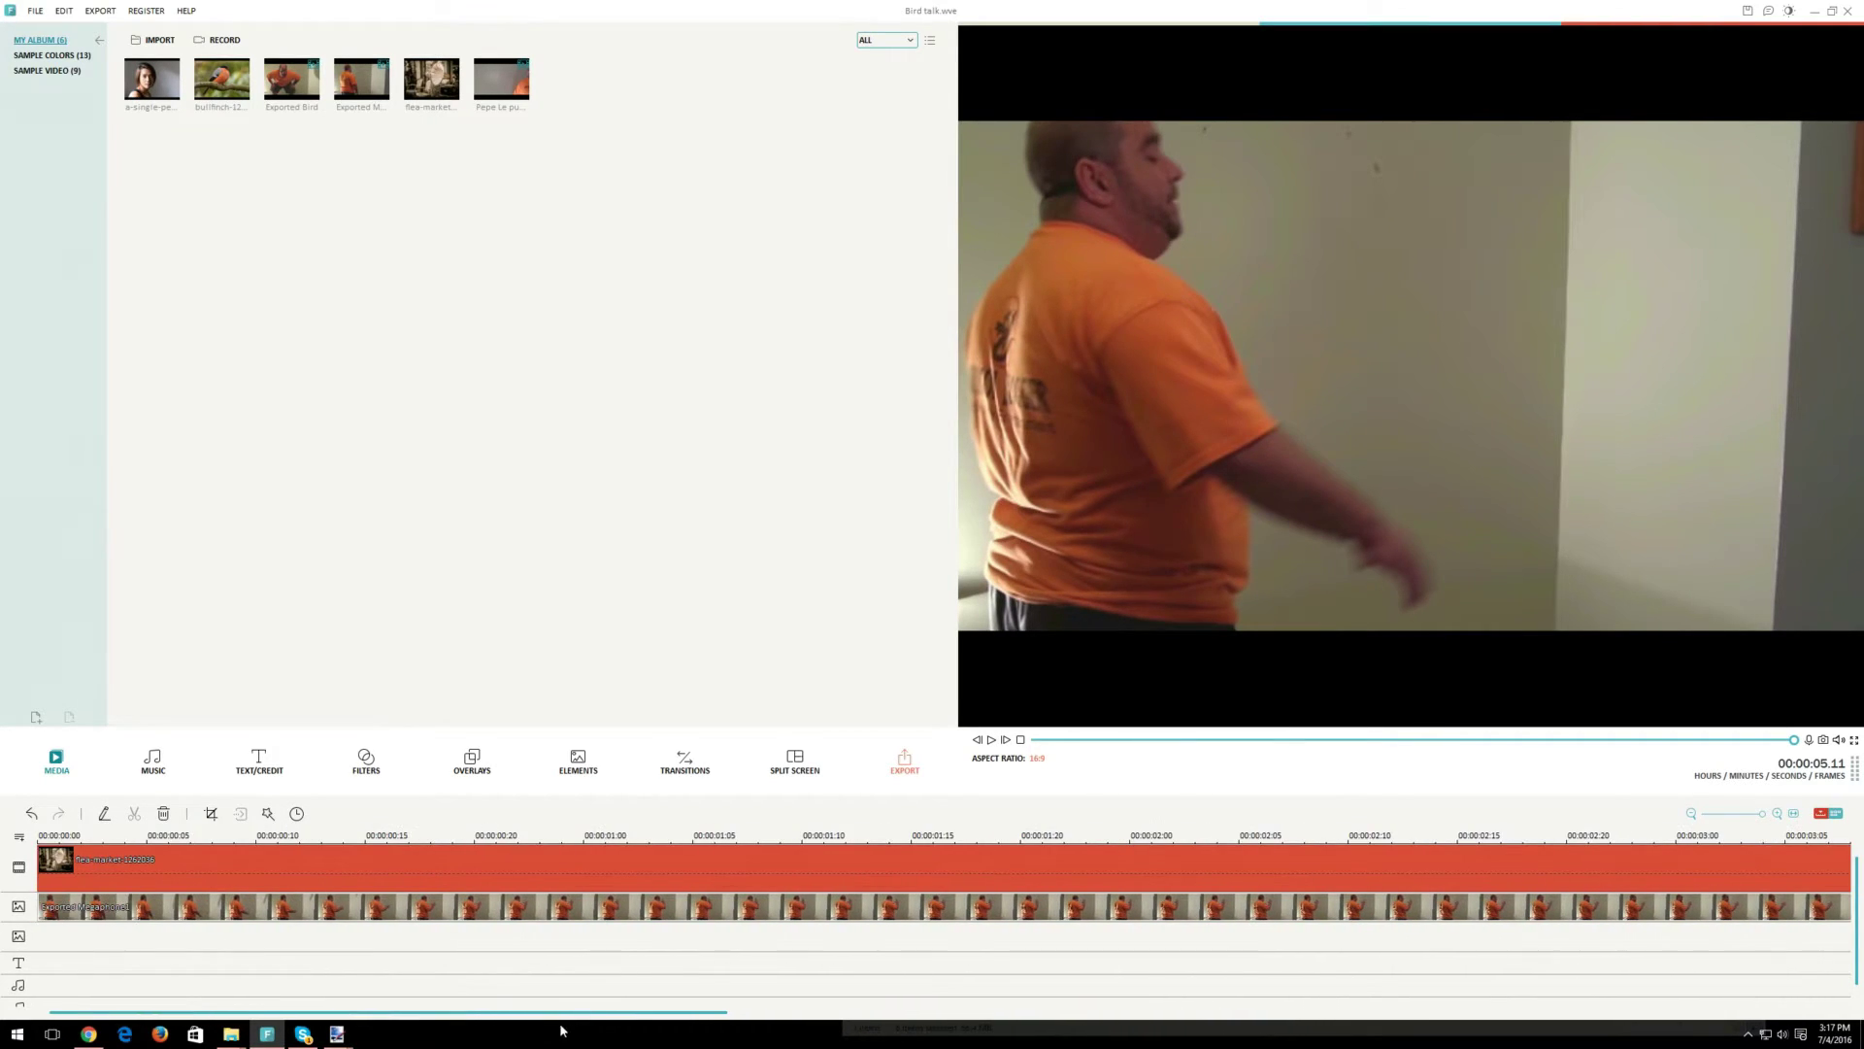
pyautogui.click(44, 913)
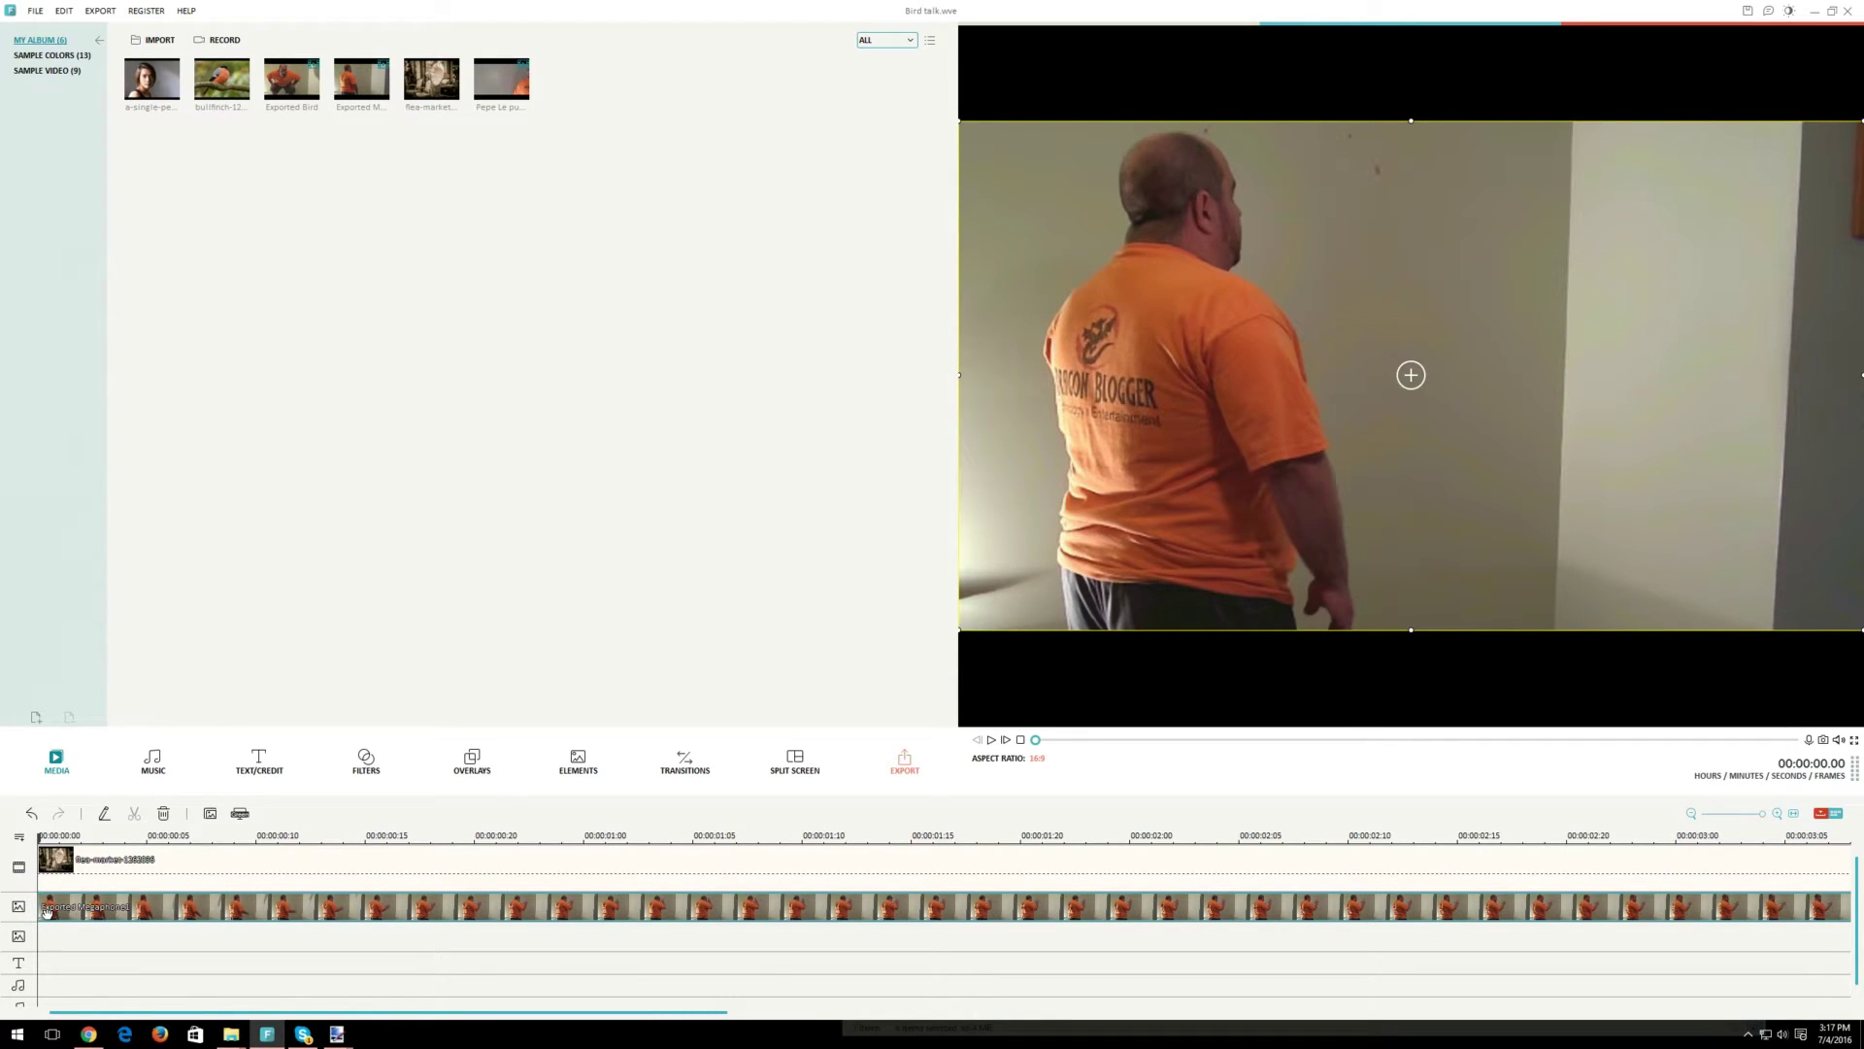
# Apply Green Screen to the man's clip, eyedropping the grey wall at intensity 67
pyautogui.rightClick(46, 910)
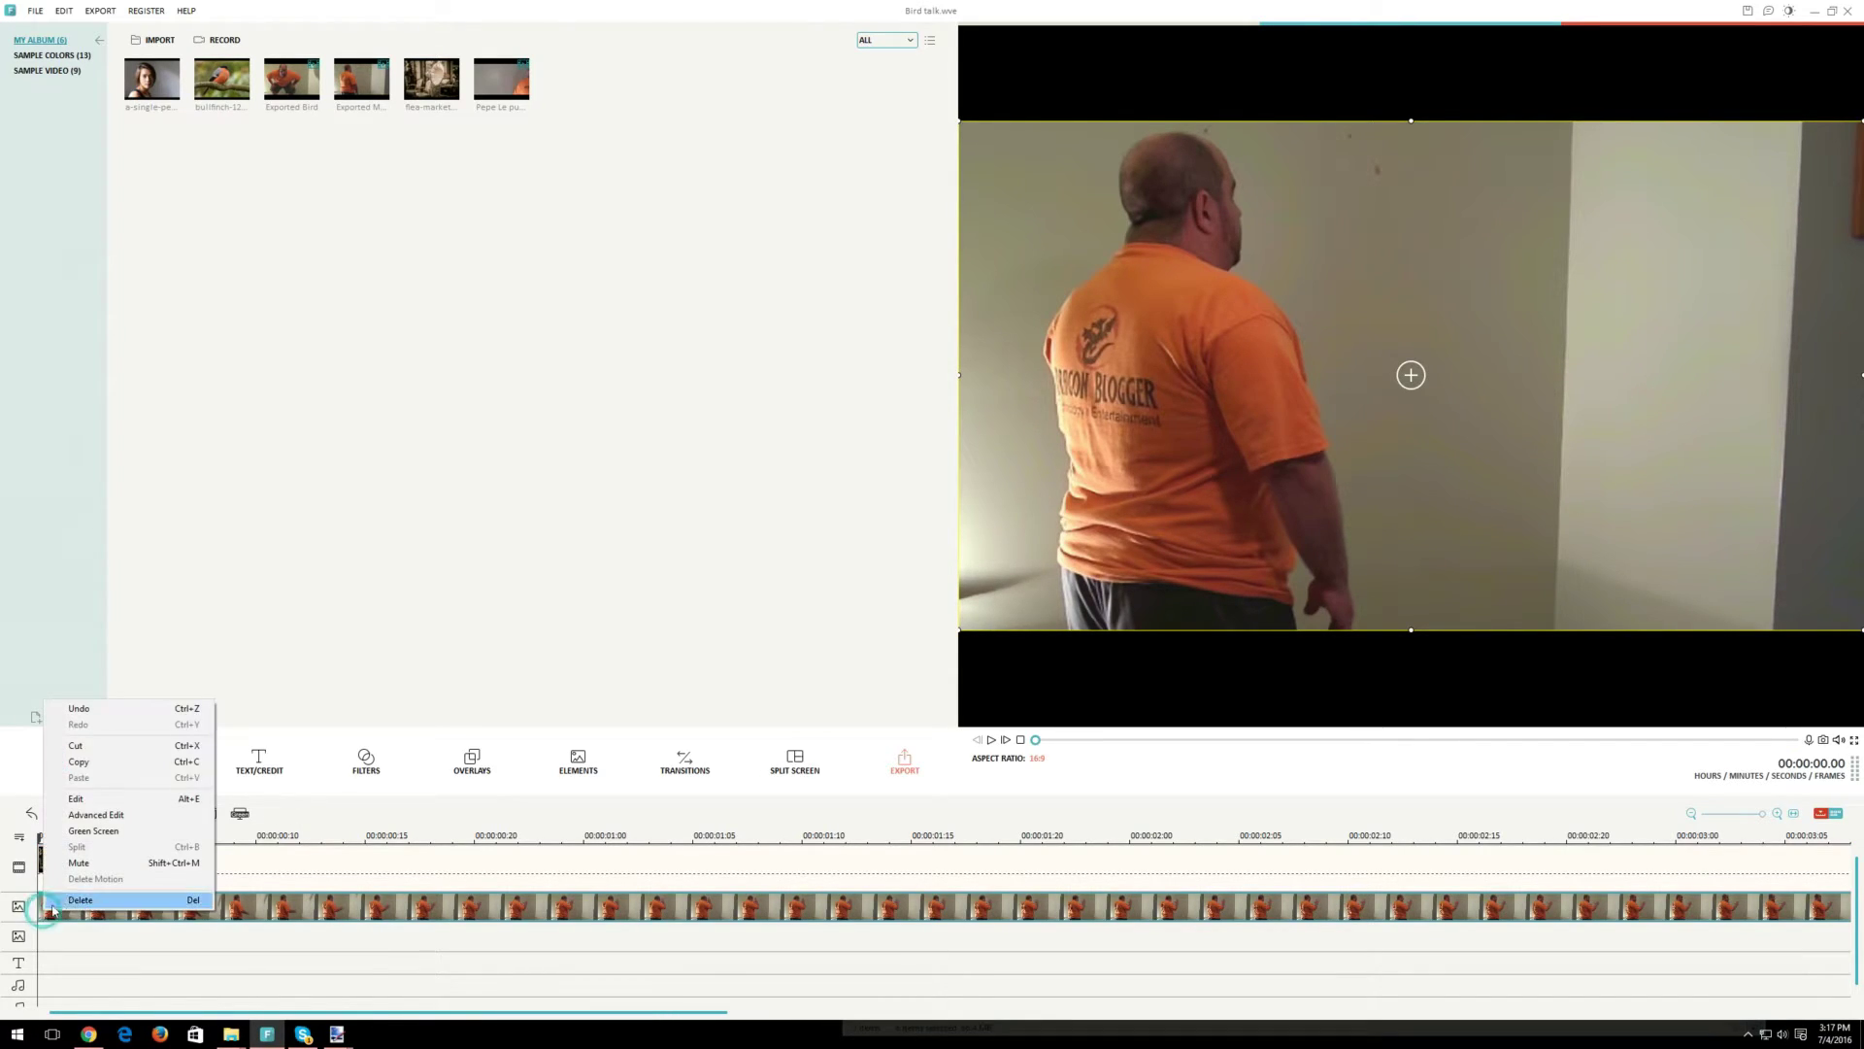
pyautogui.click(134, 832)
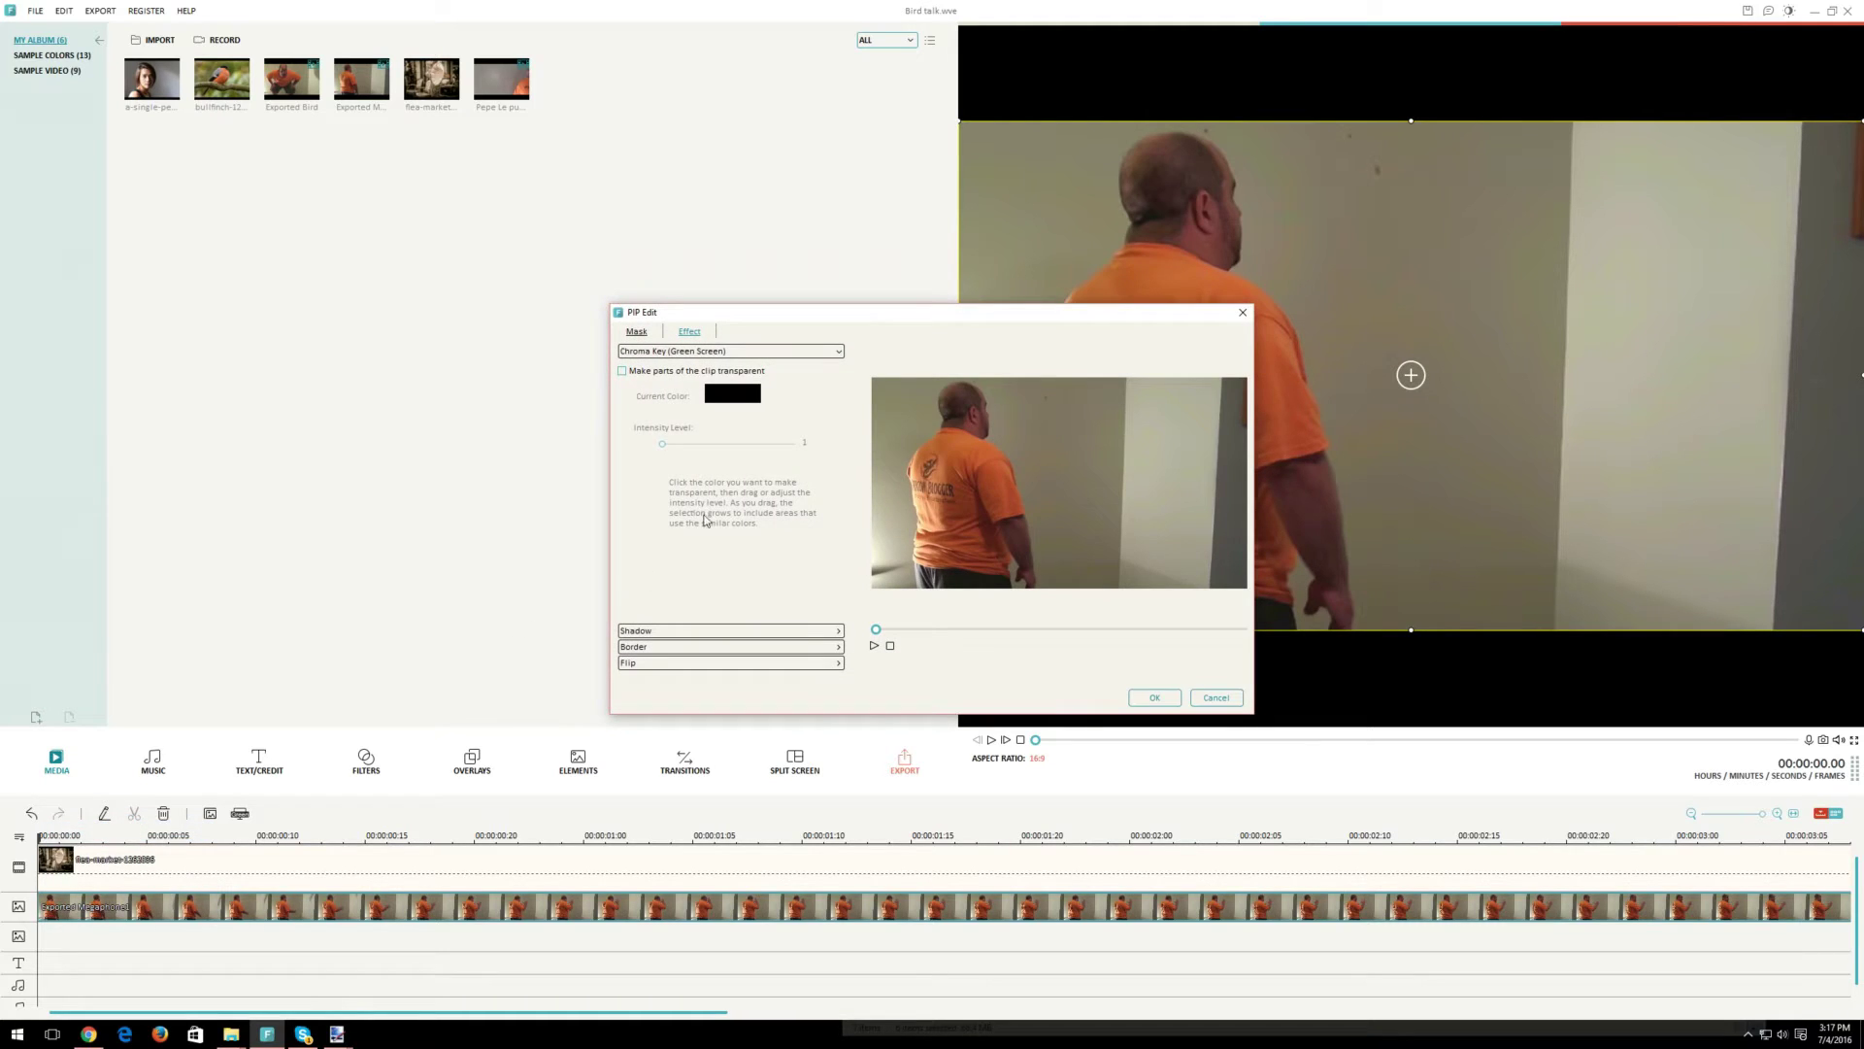
pyautogui.click(641, 375)
pyautogui.click(1093, 414)
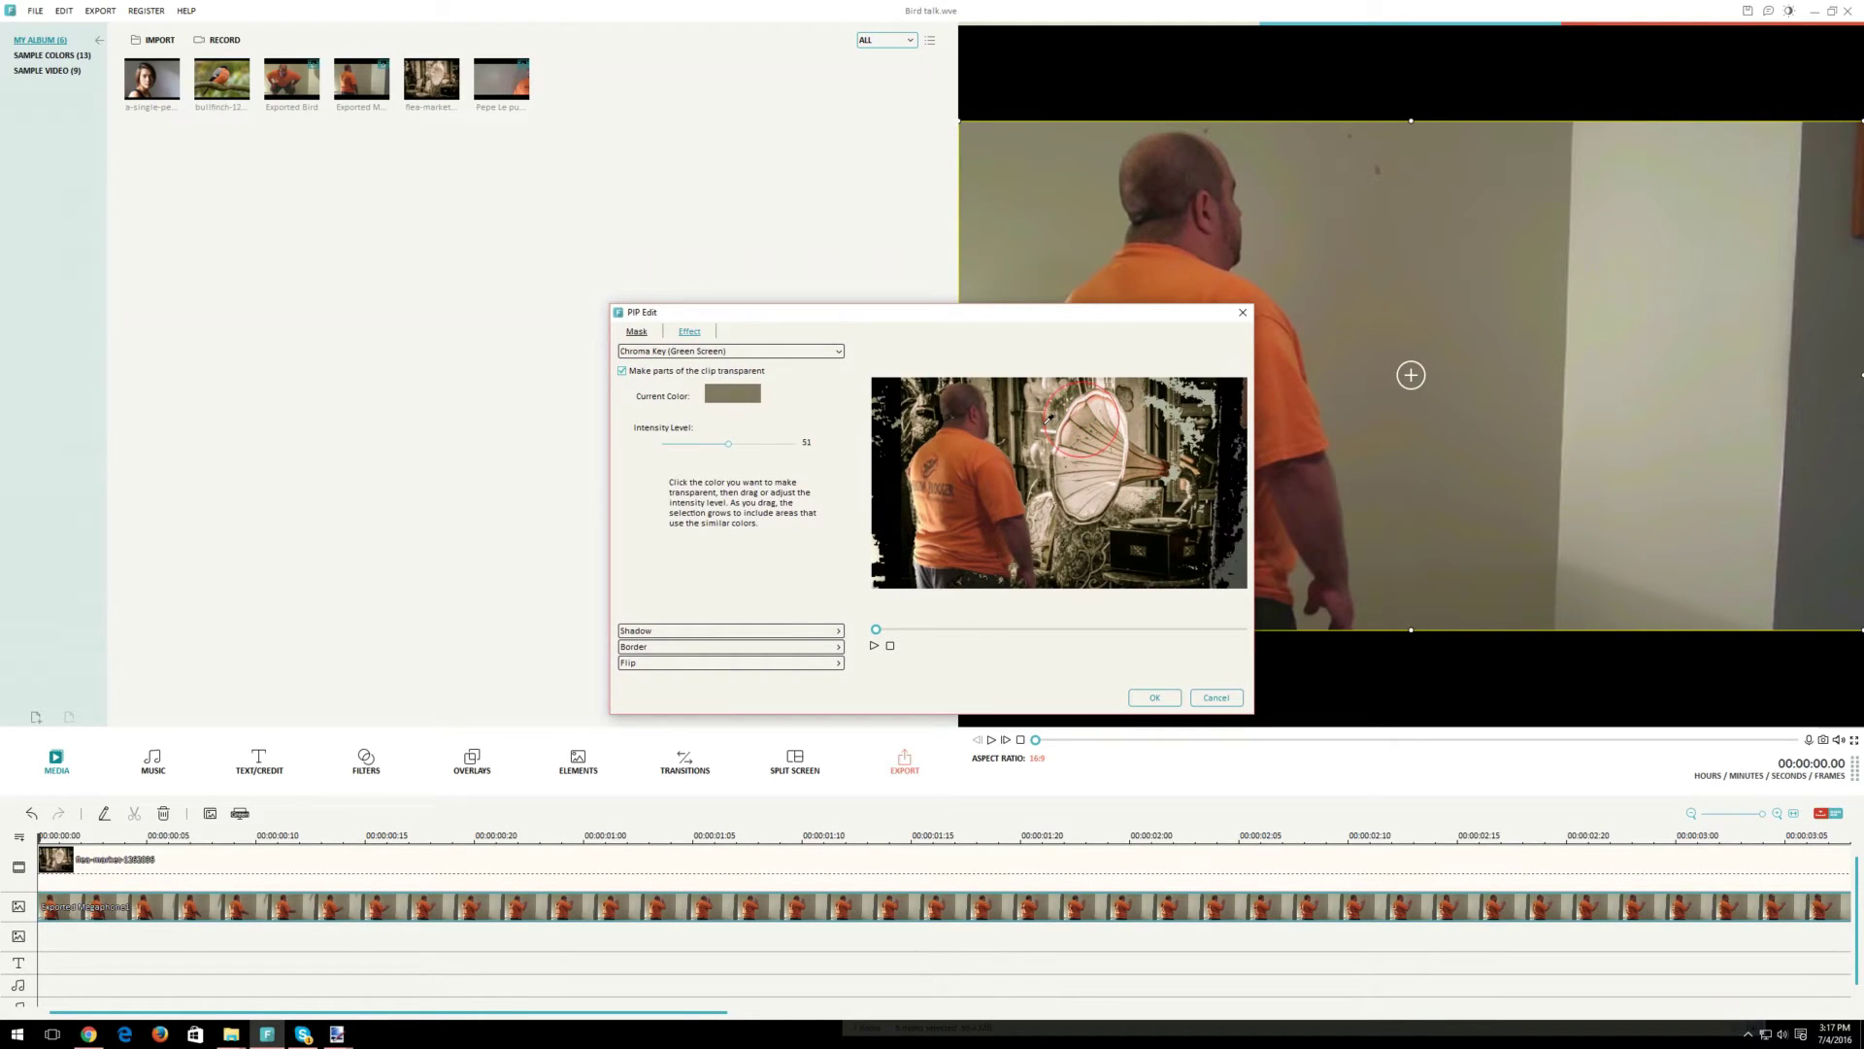
pyautogui.moveTo(1051, 417); pyautogui.dragTo(1037, 419)
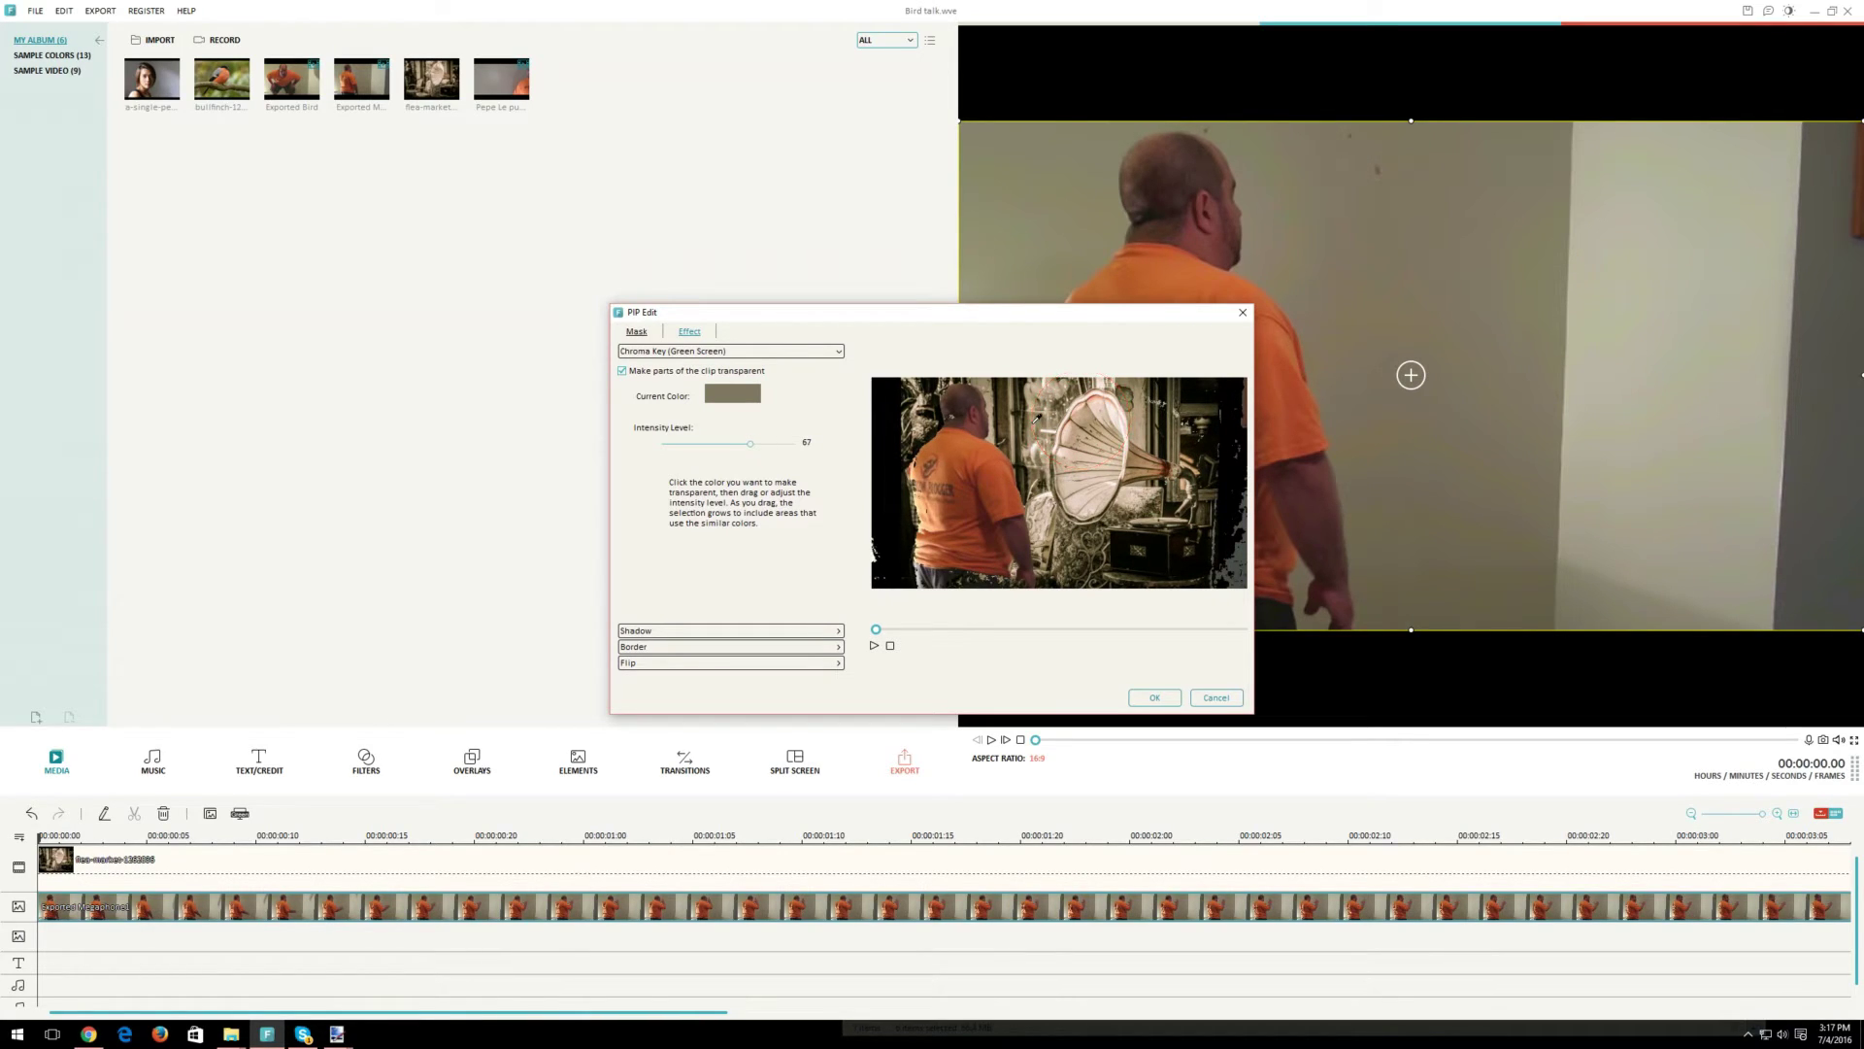
pyautogui.click(1155, 698)
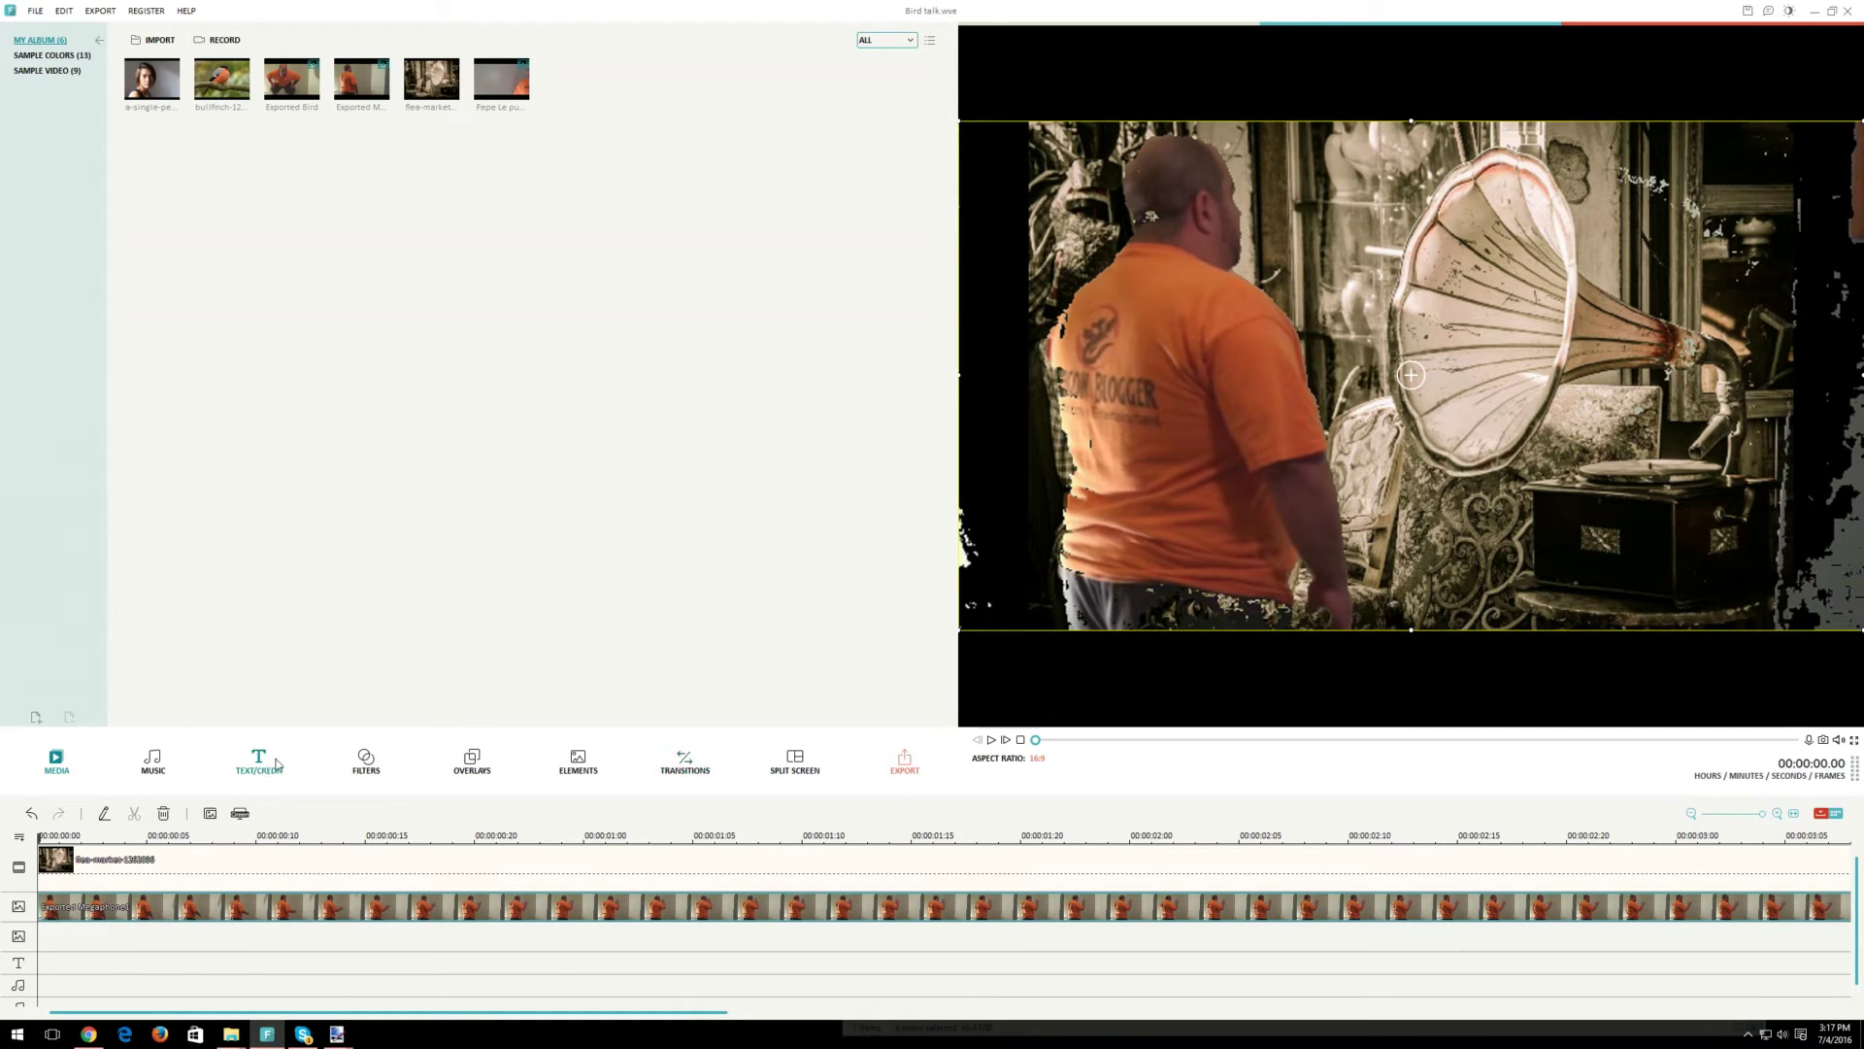
pyautogui.click(992, 740)
# Save the gramophone composite as a new project named 'Megaphone' in the Projects folder
pyautogui.click(36, 12)
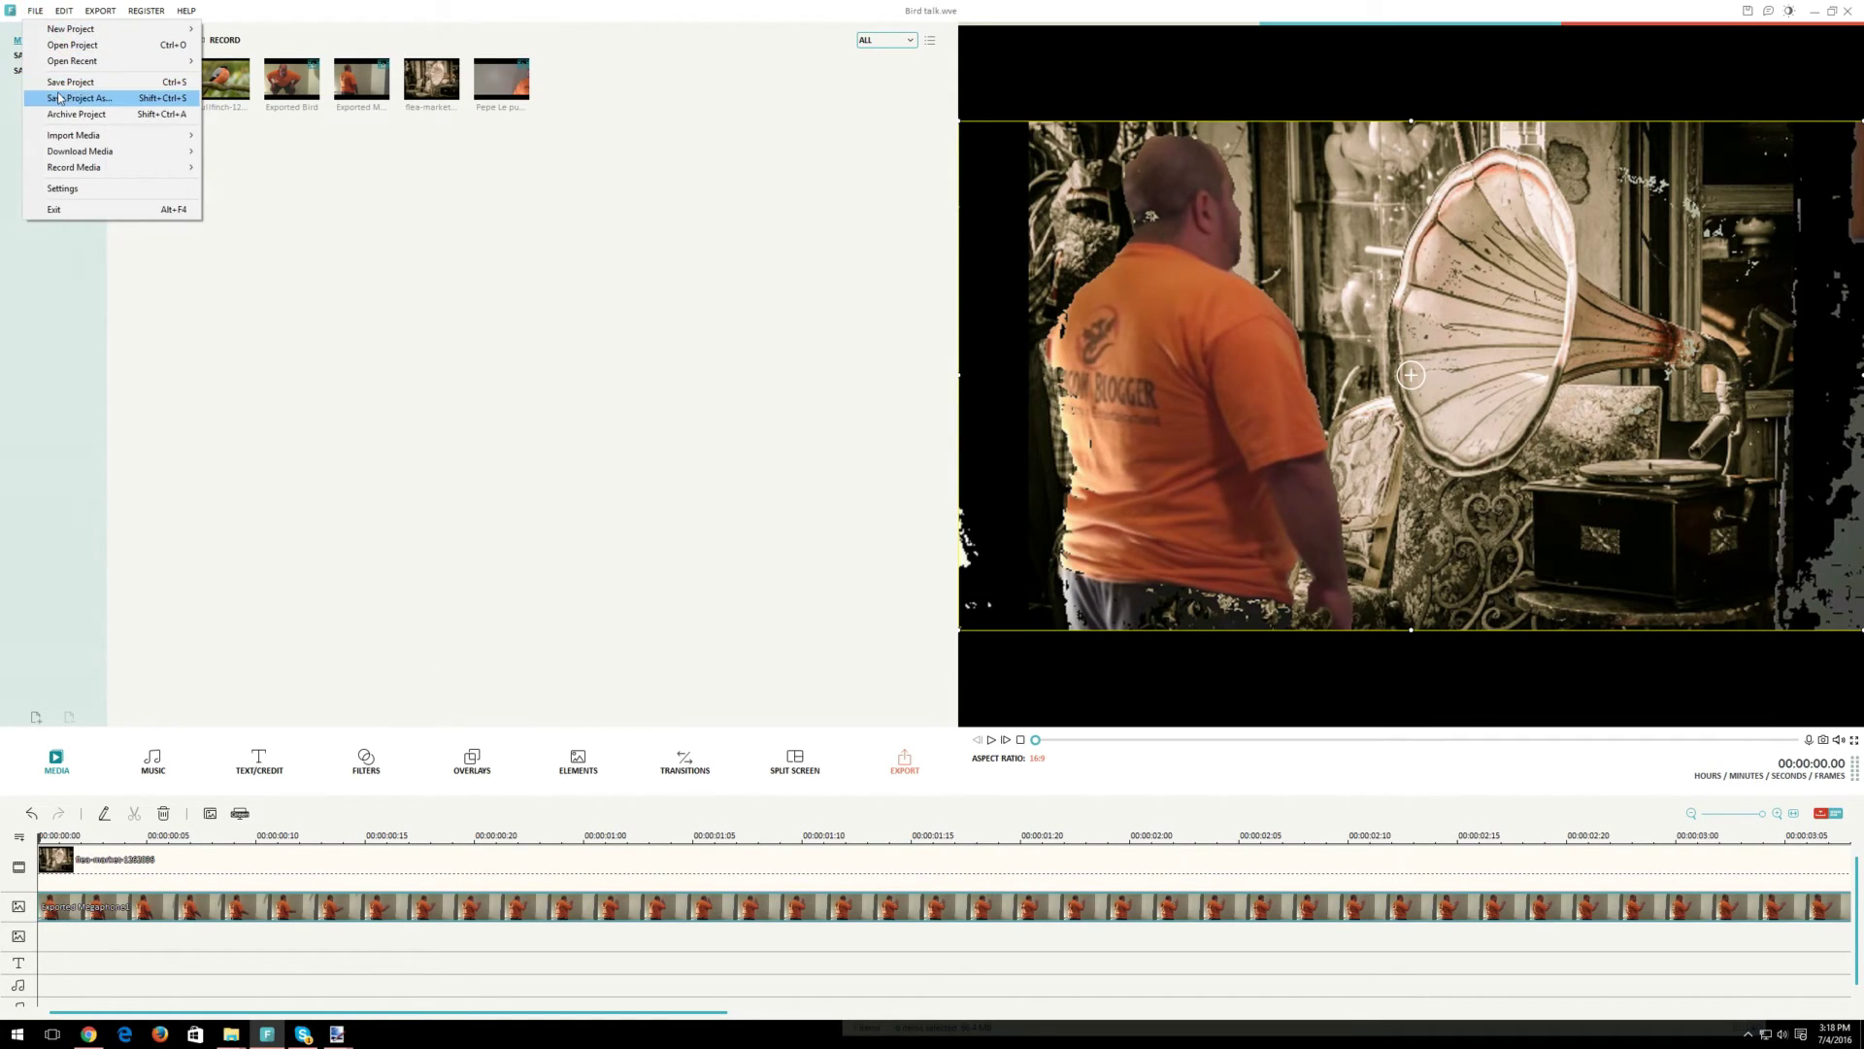
pyautogui.click(61, 94)
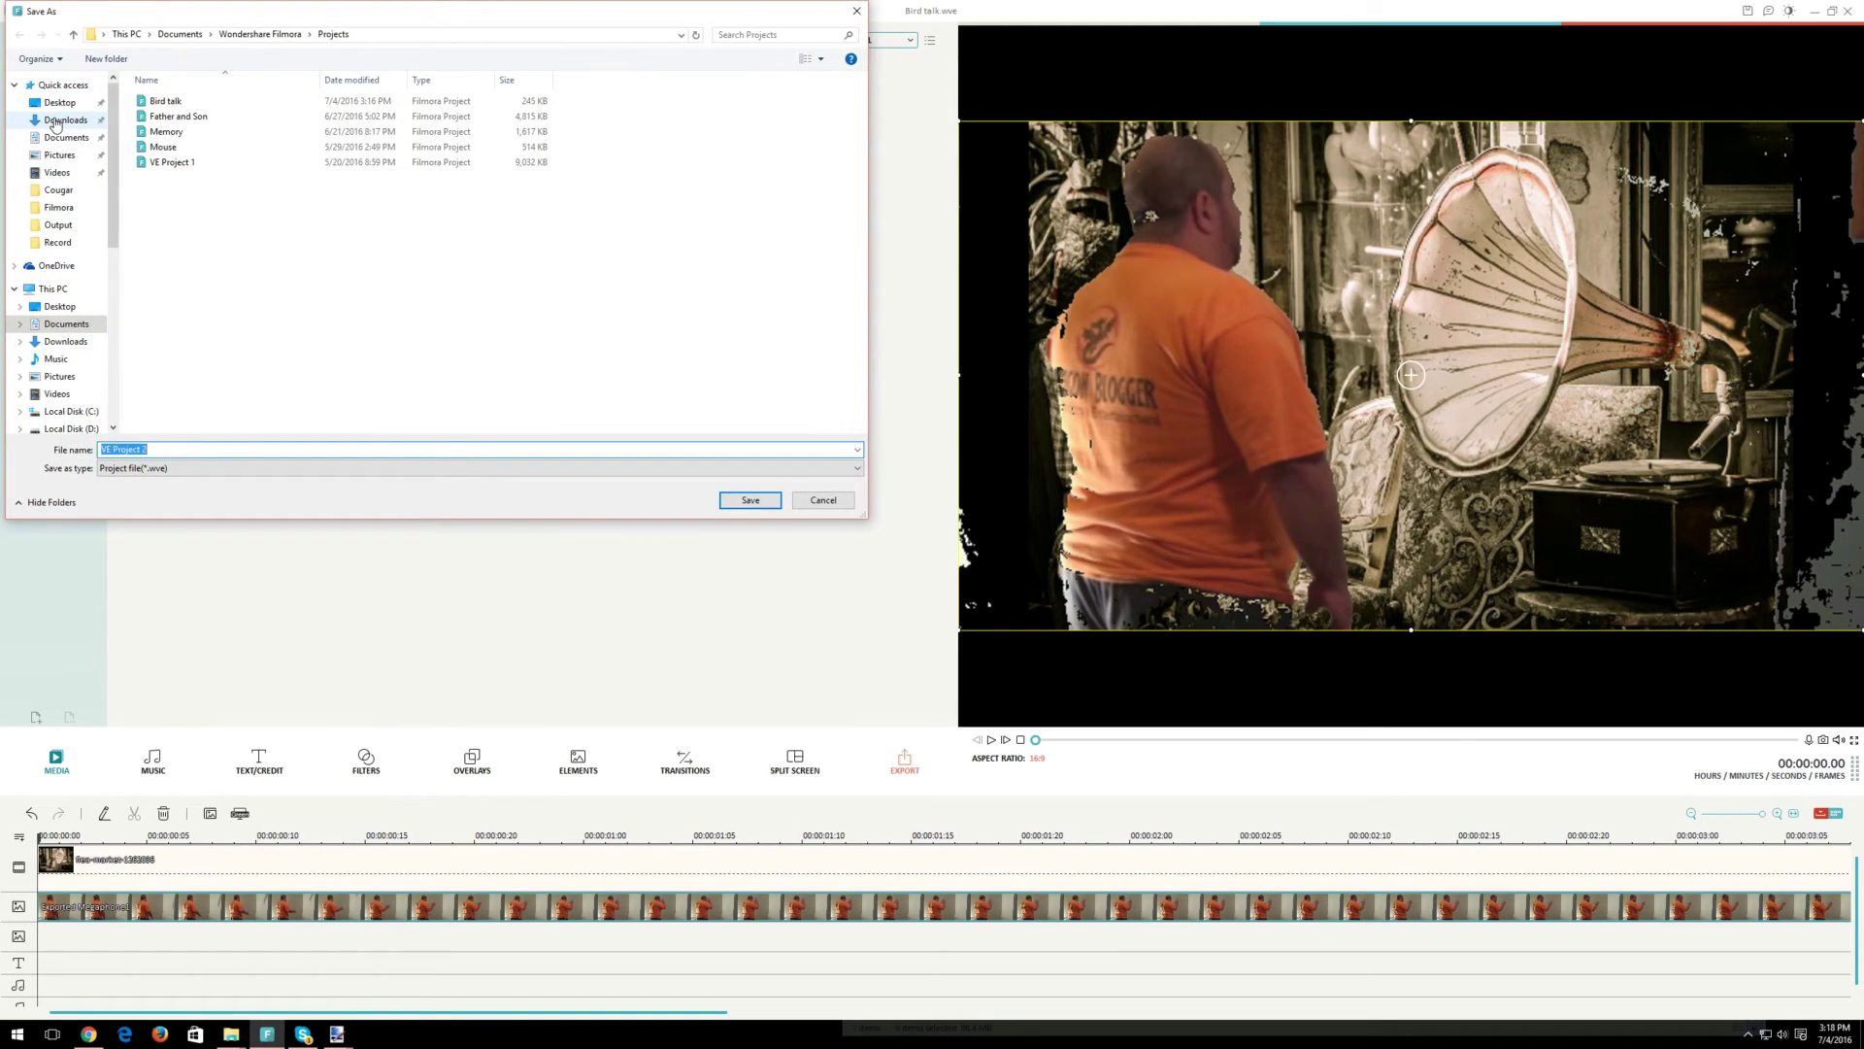
pyautogui.write('Megaphone')
pyautogui.click(751, 502)
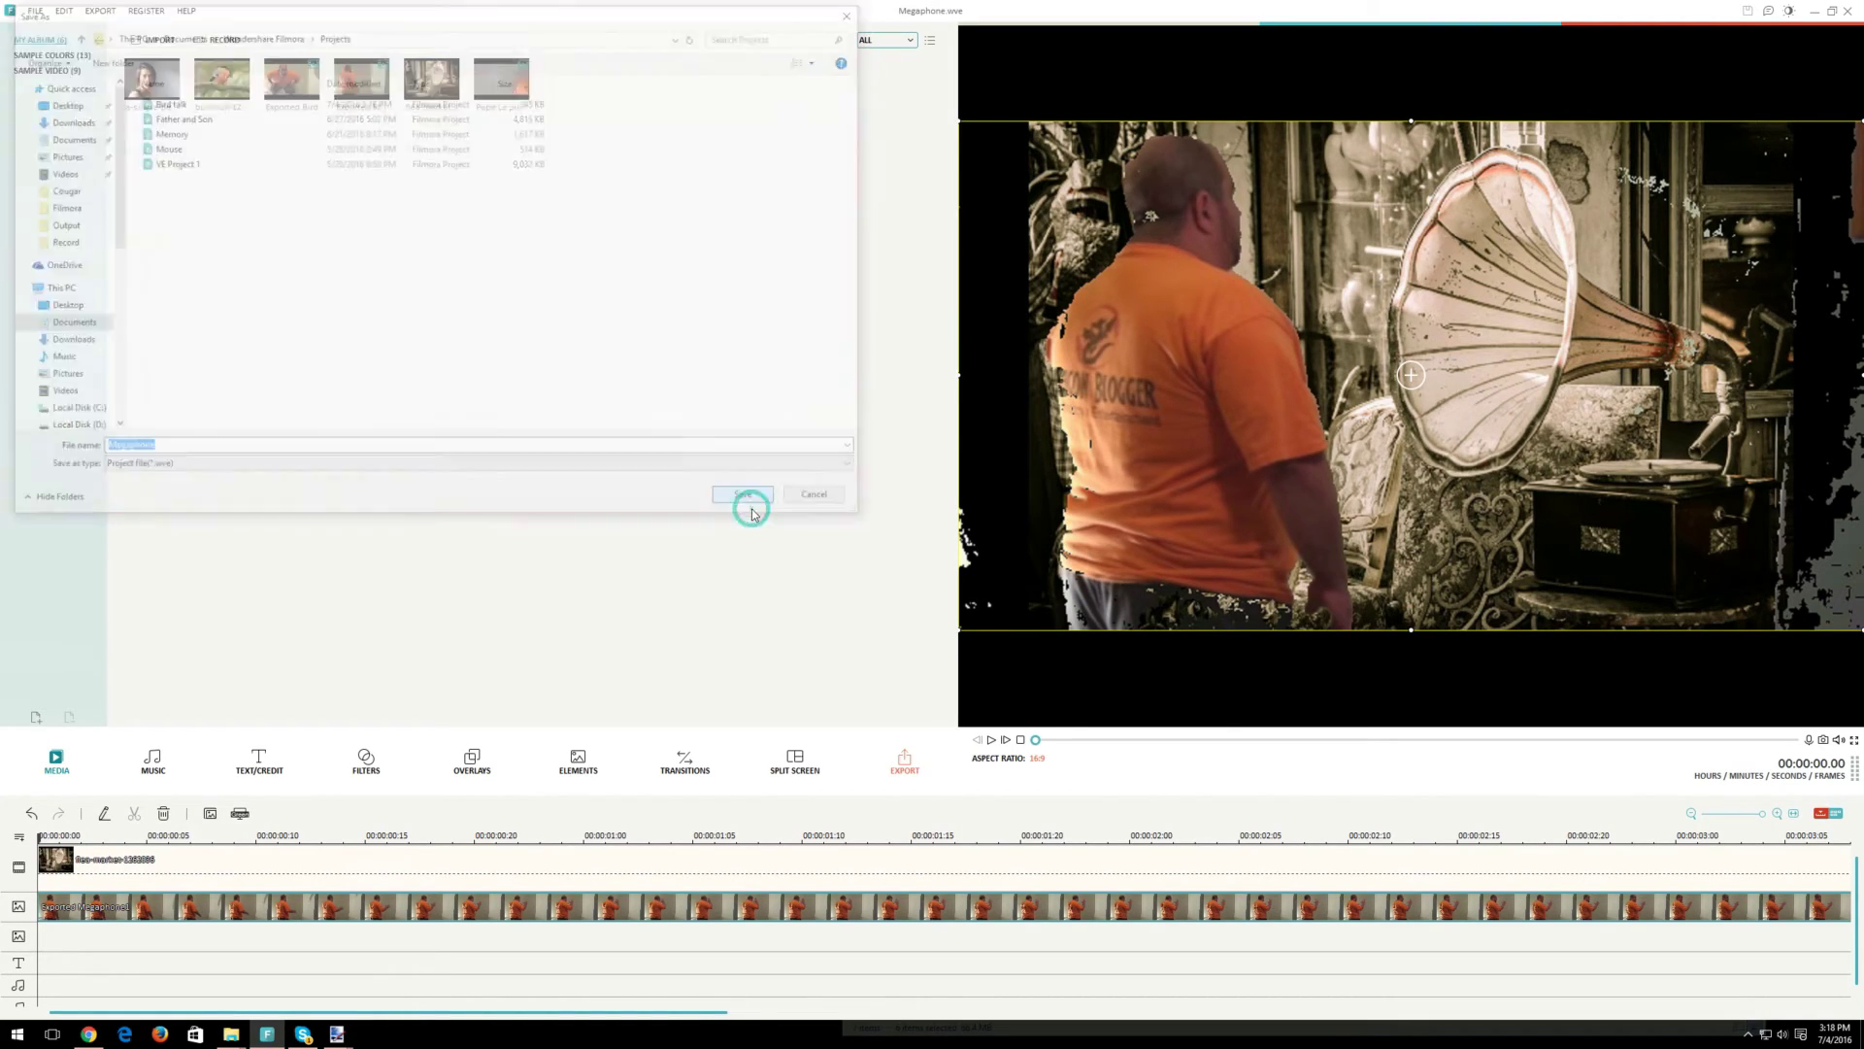